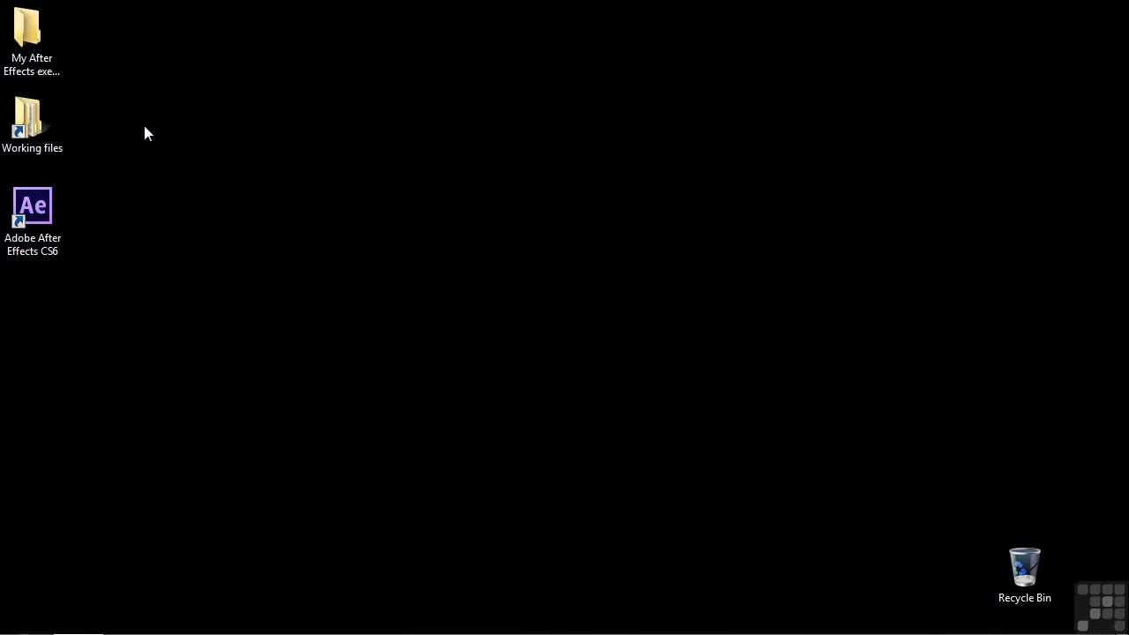
# Open the project 1103-stencils.aep from the After Effects projects folder inside Working files
pyautogui.doubleClick(30, 119)
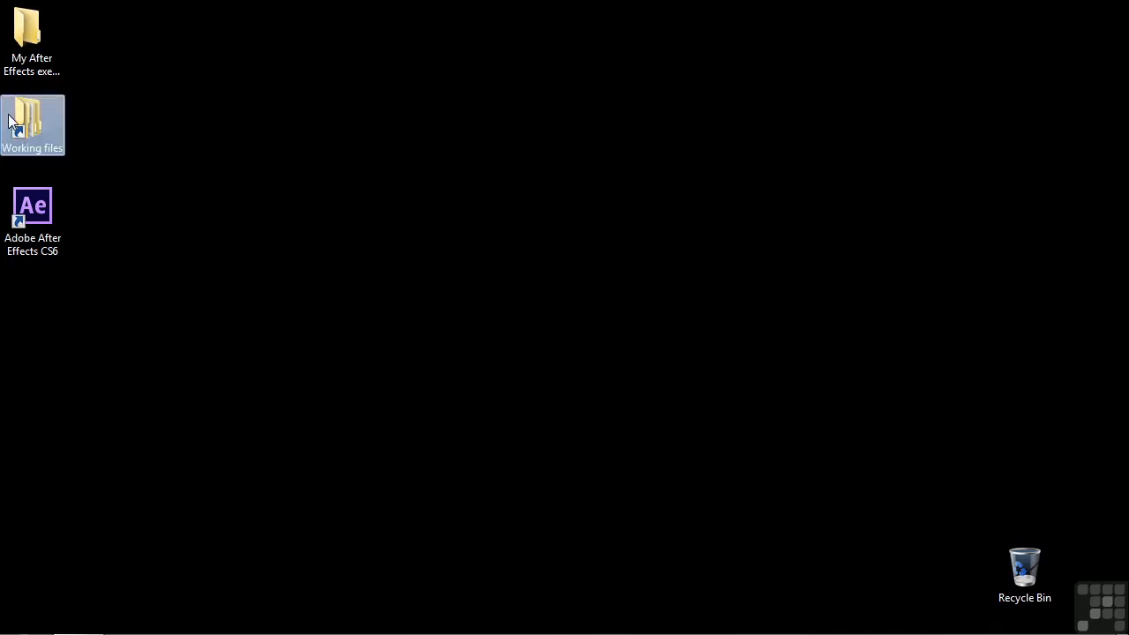
pyautogui.doubleClick(511, 130)
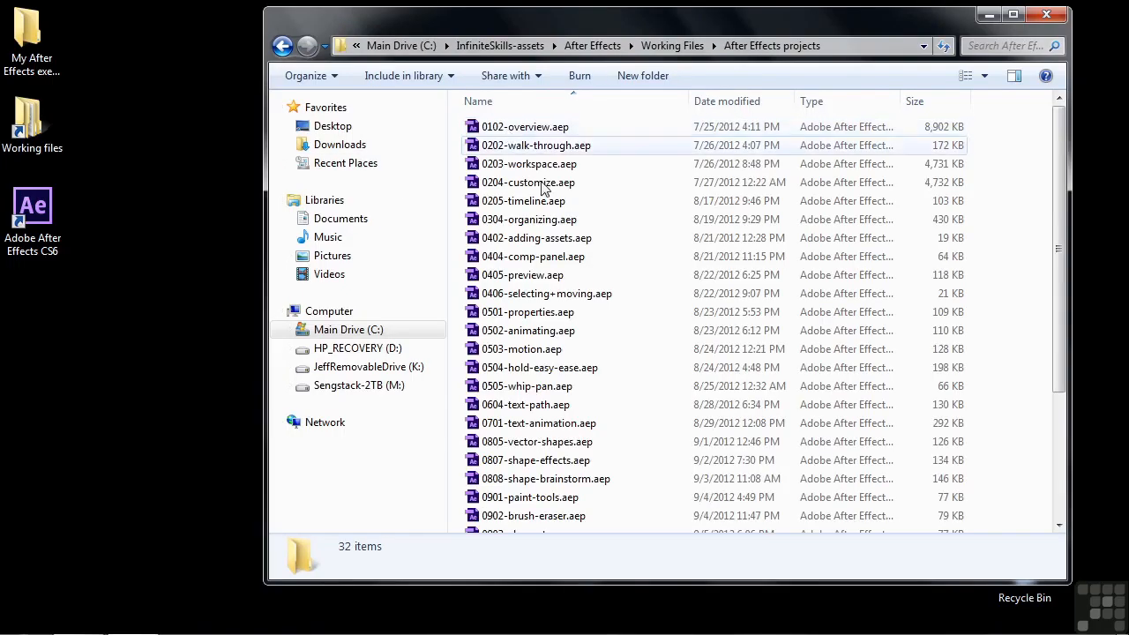
pyautogui.scroll(-4, 567, 449)
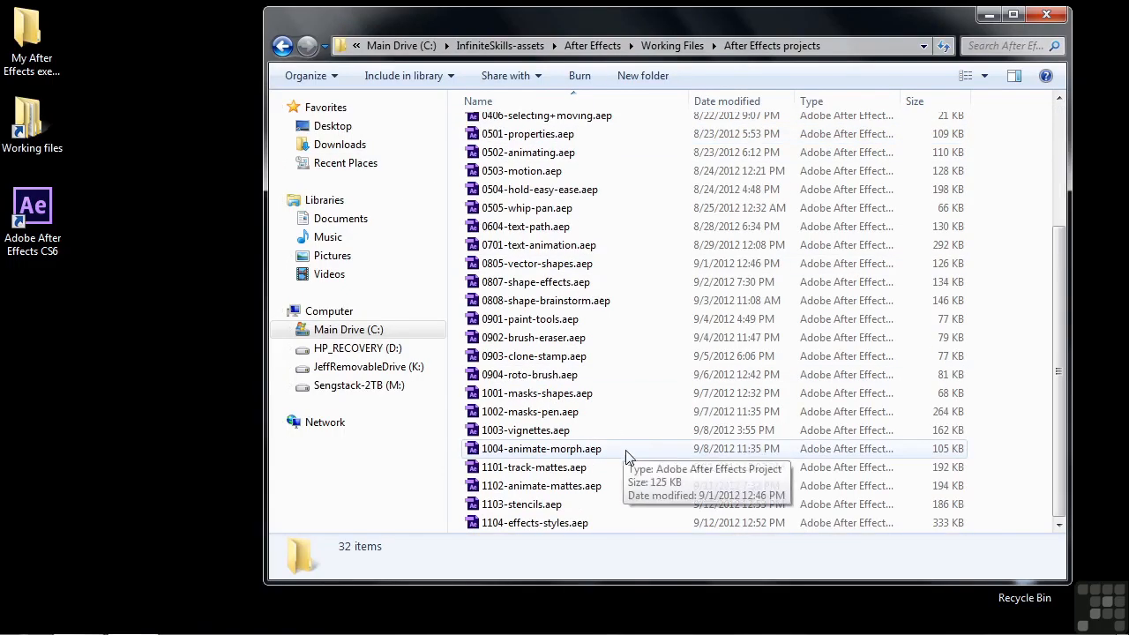
pyautogui.doubleClick(500, 505)
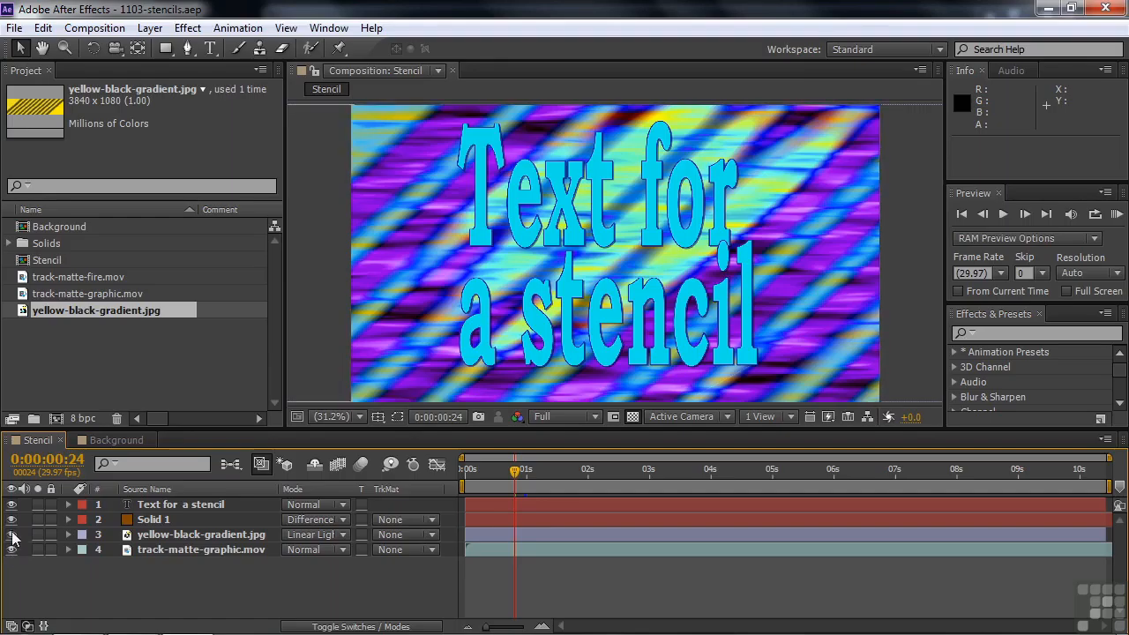
# Preview track-matte-graphic.mov and yellow-black-gradient.jpg separately, each with all other layers hidden
pyautogui.moveTo(12, 504); pyautogui.dragTo(11, 539)
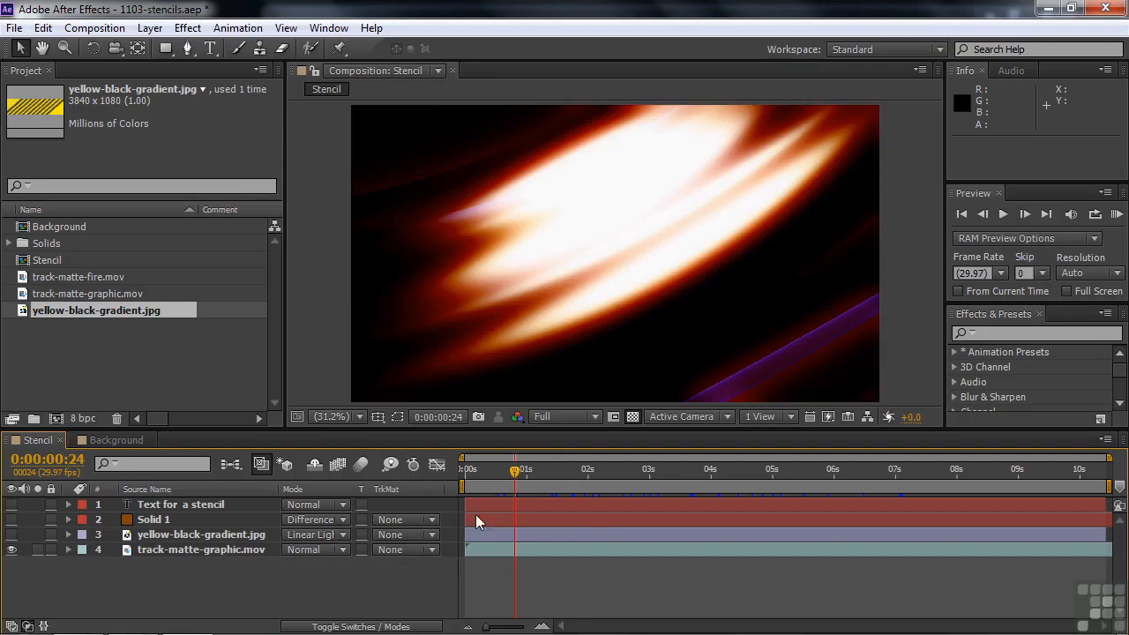
pyautogui.moveTo(523, 471); pyautogui.dragTo(553, 468)
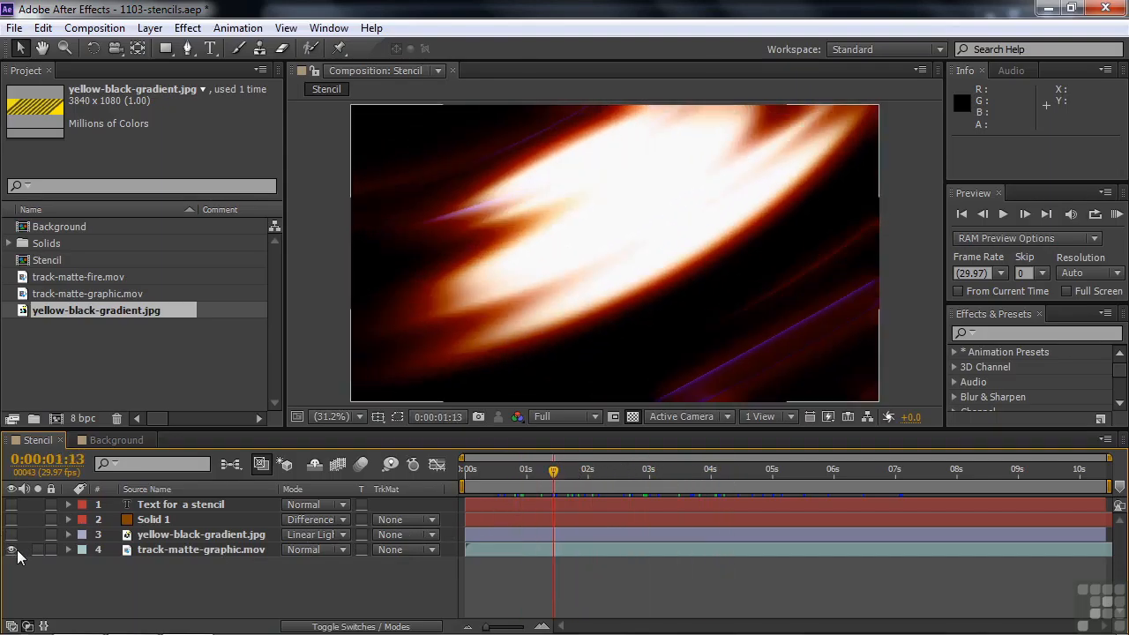
pyautogui.click(11, 549)
pyautogui.click(11, 535)
pyautogui.moveTo(555, 467); pyautogui.dragTo(527, 484)
# Preview the Solid 1 layer on its own over time, and hide it again
pyautogui.click(11, 534)
pyautogui.click(11, 521)
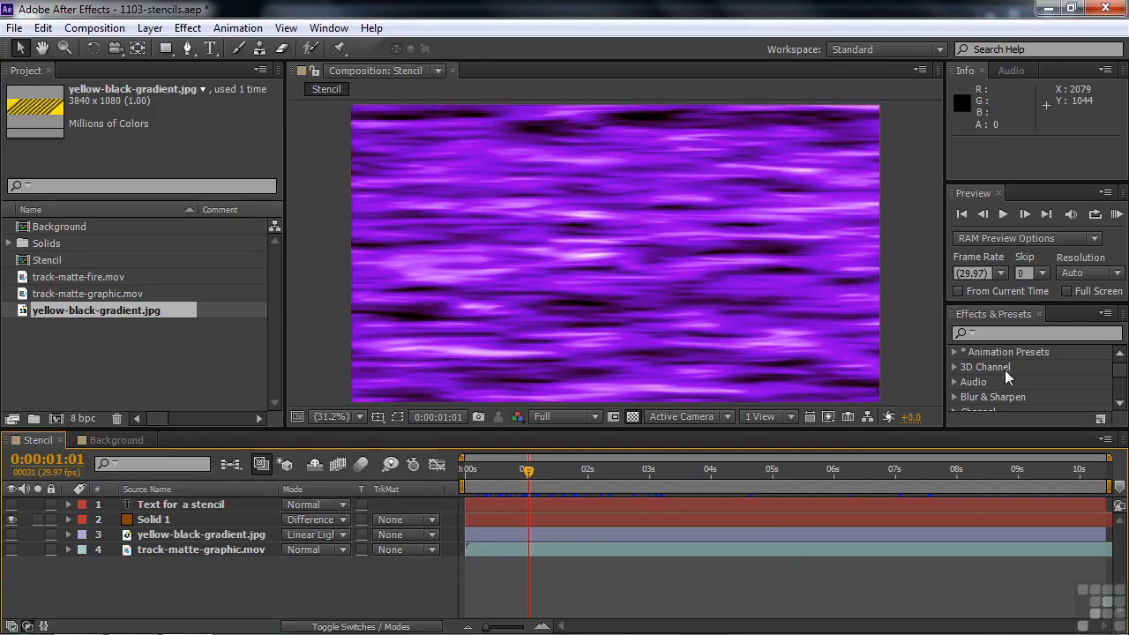
pyautogui.press('space')
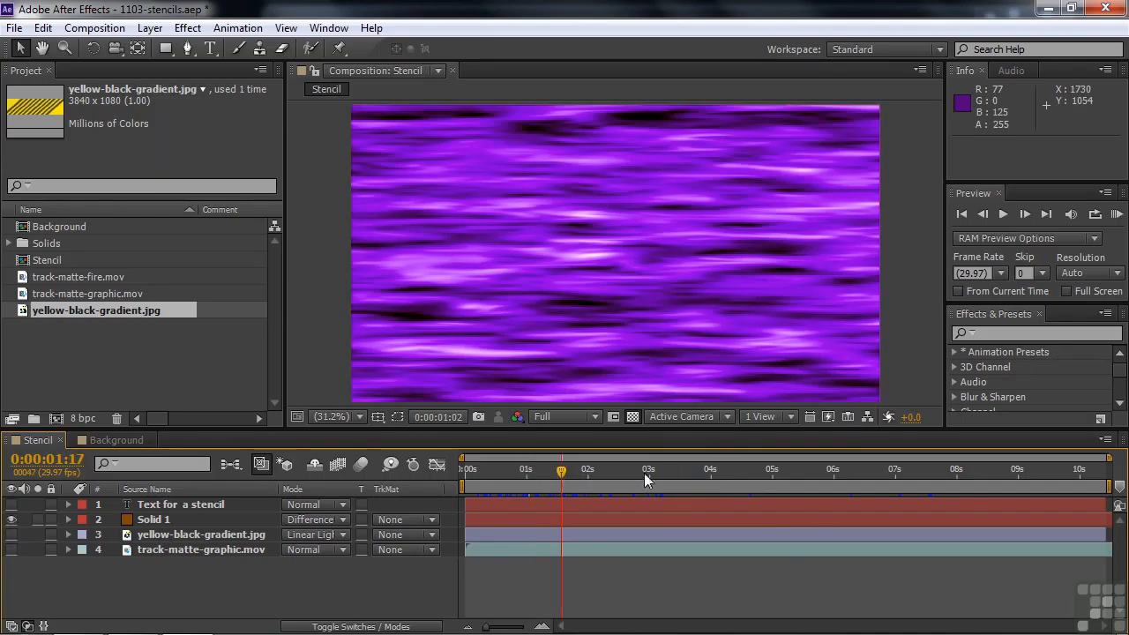
pyautogui.moveTo(563, 468); pyautogui.dragTo(493, 463)
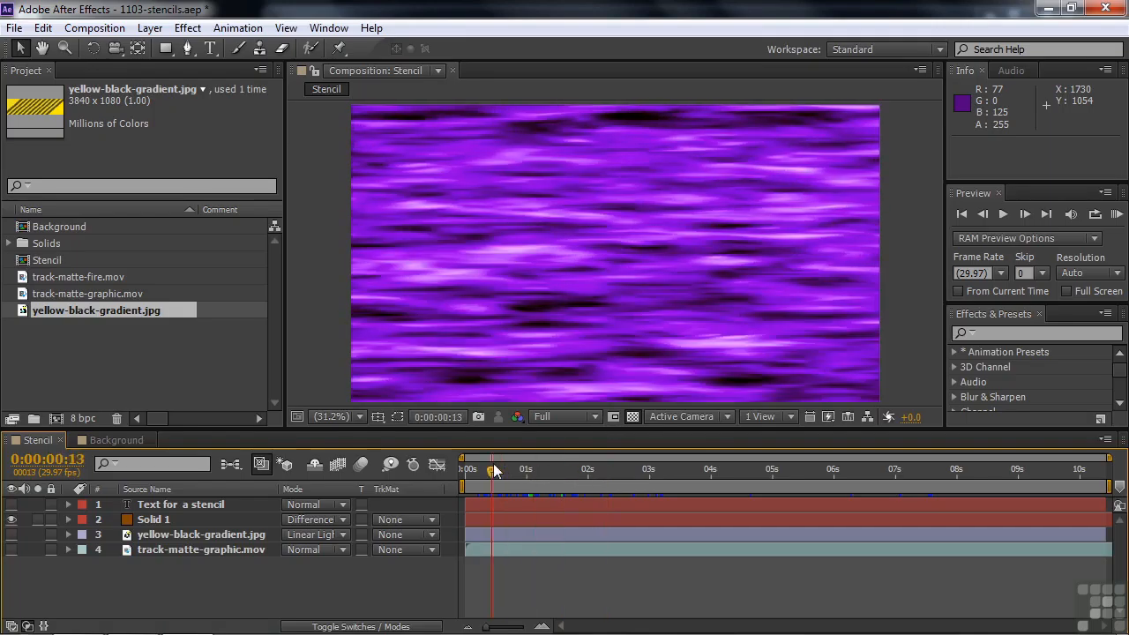
pyautogui.click(12, 520)
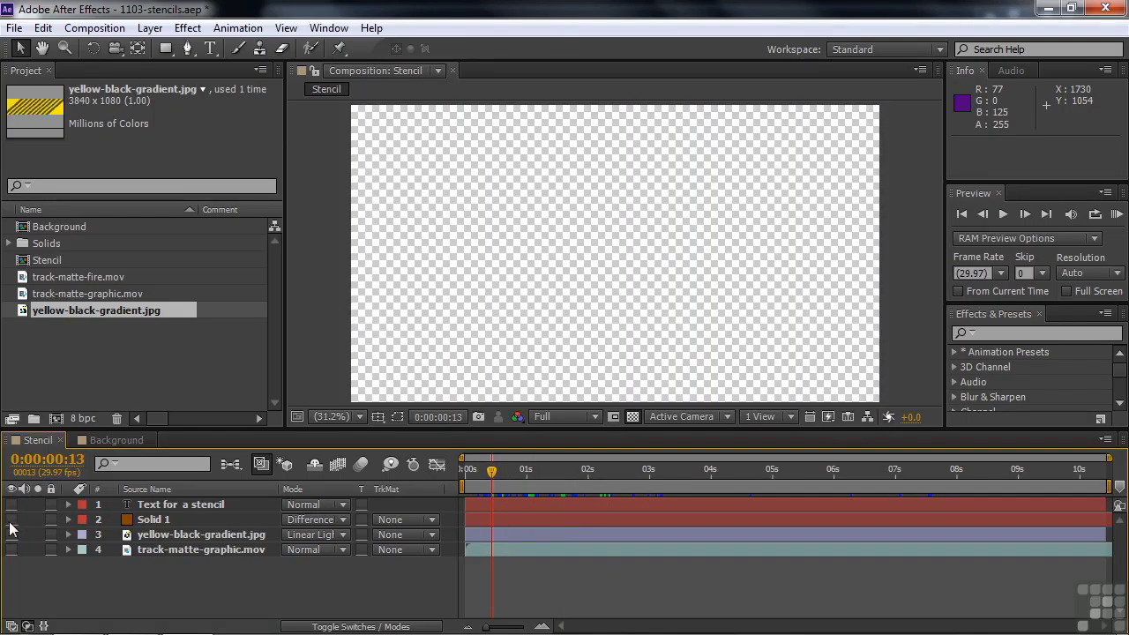
# Show track-matte-graphic.mov and yellow-black-gradient.jpg together and examine the gradient layer's blending mode choices
pyautogui.click(11, 549)
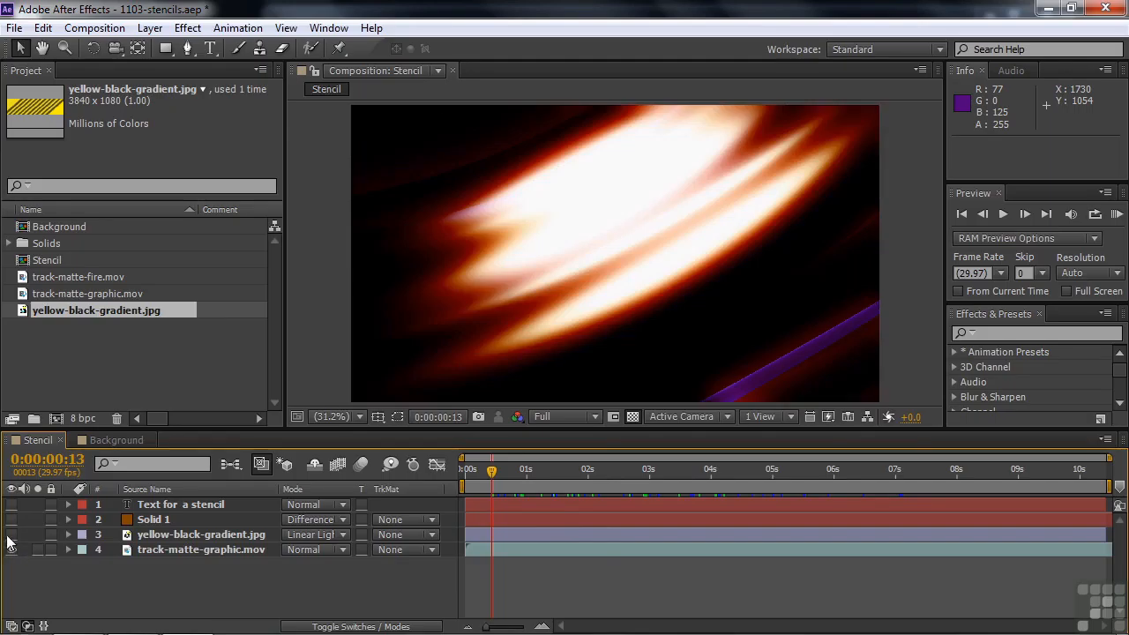
pyautogui.click(11, 535)
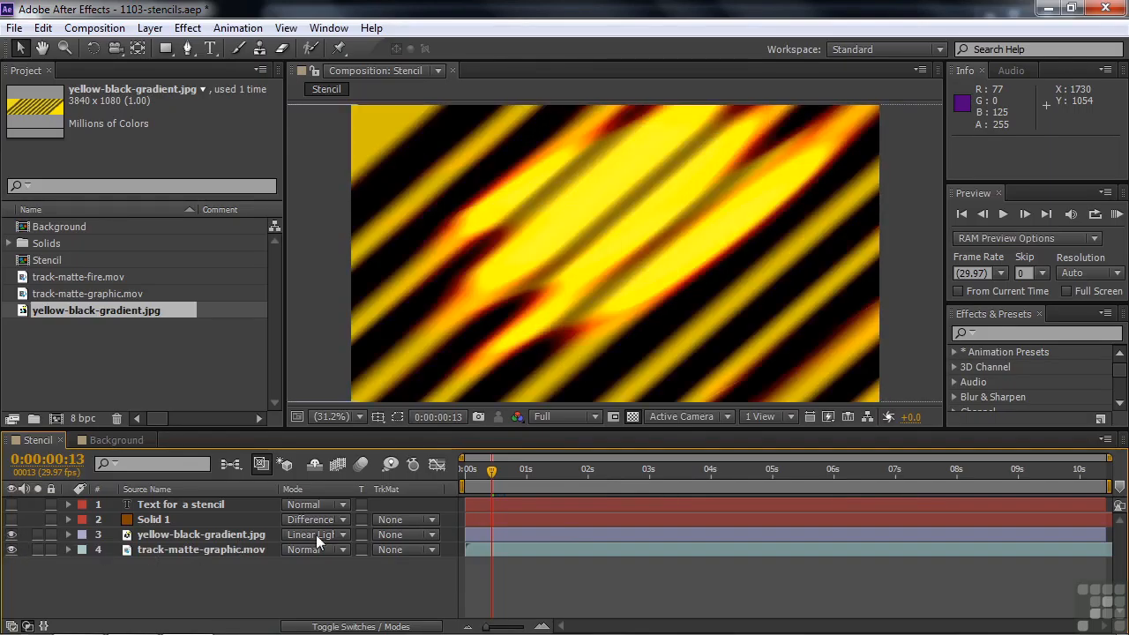
pyautogui.click(340, 535)
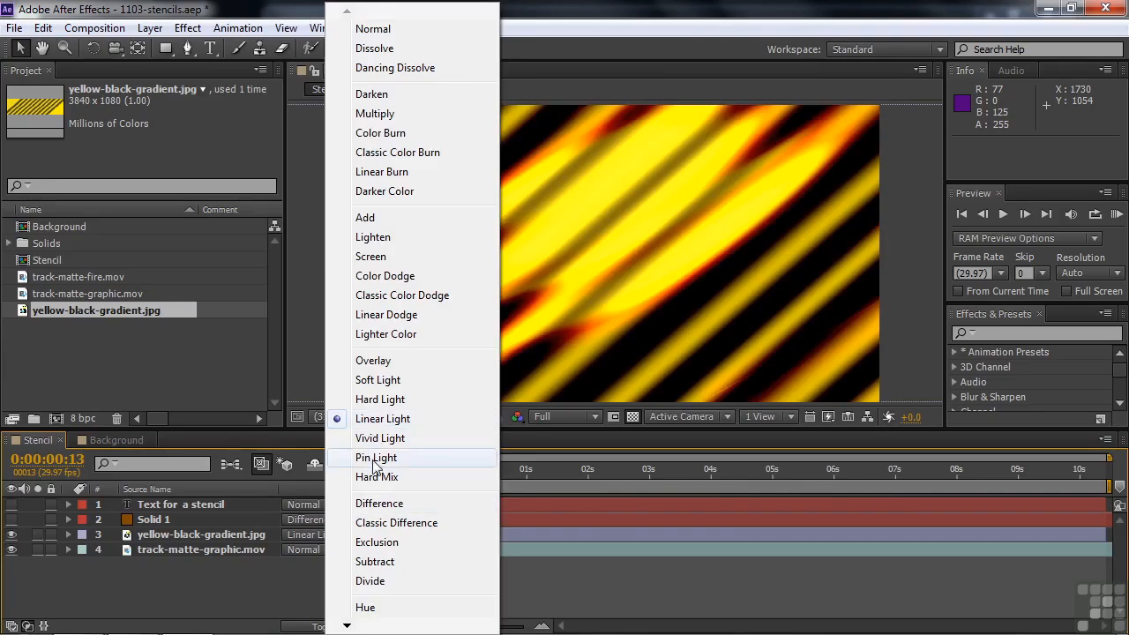
pyautogui.click(248, 584)
# Show Solid 1 over the two lower layers and examine its blending mode and the combined background
pyautogui.click(11, 519)
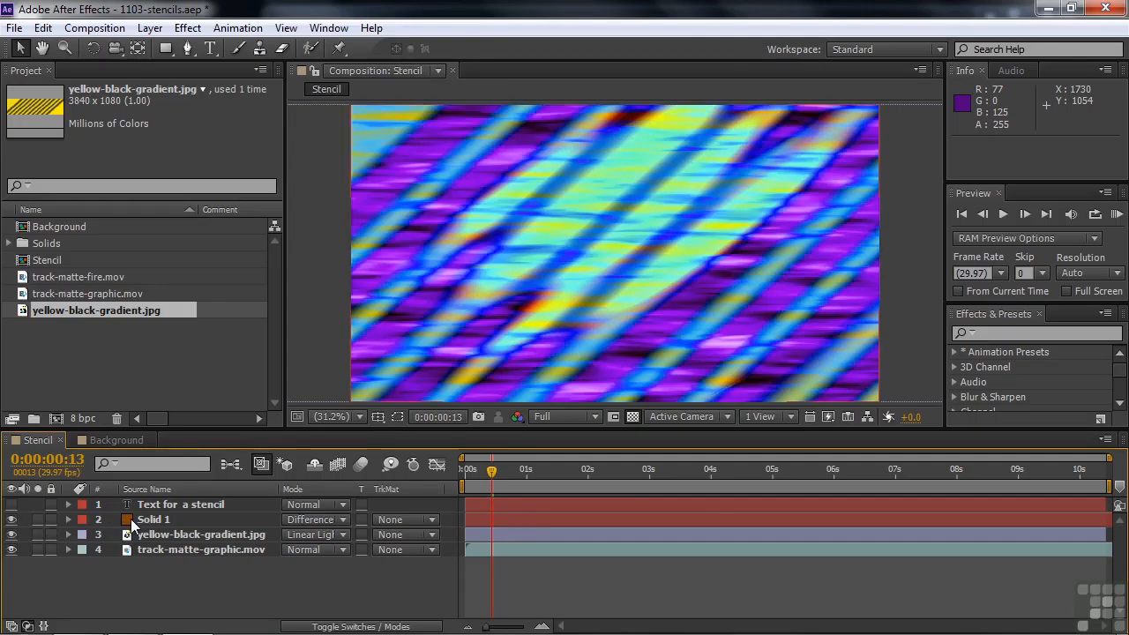
pyautogui.click(132, 518)
pyautogui.click(343, 520)
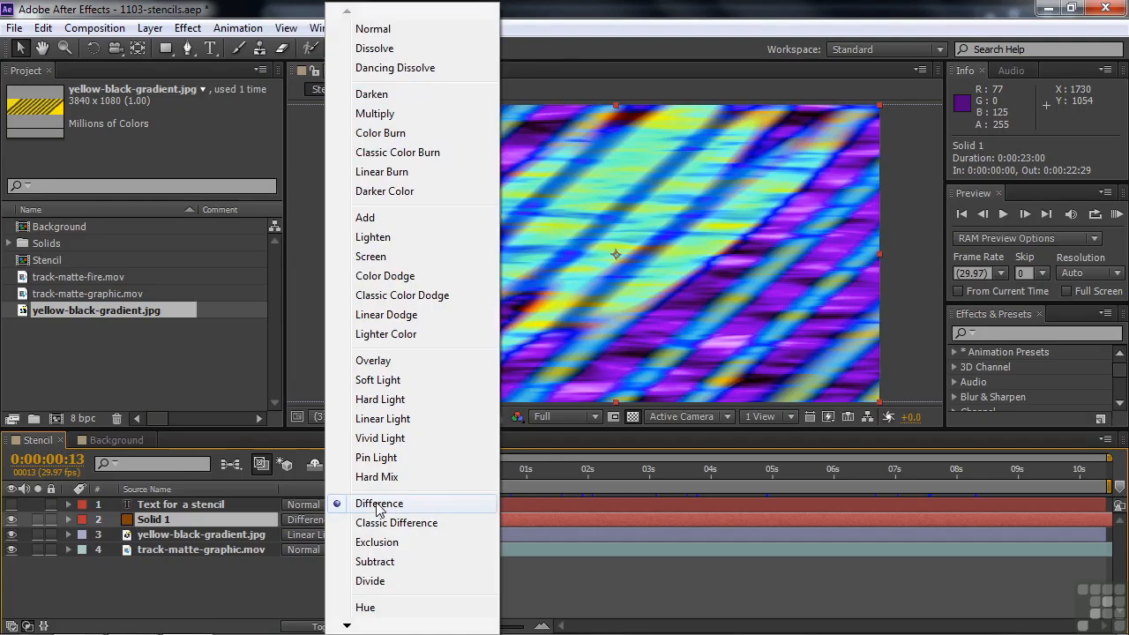
pyautogui.click(494, 497)
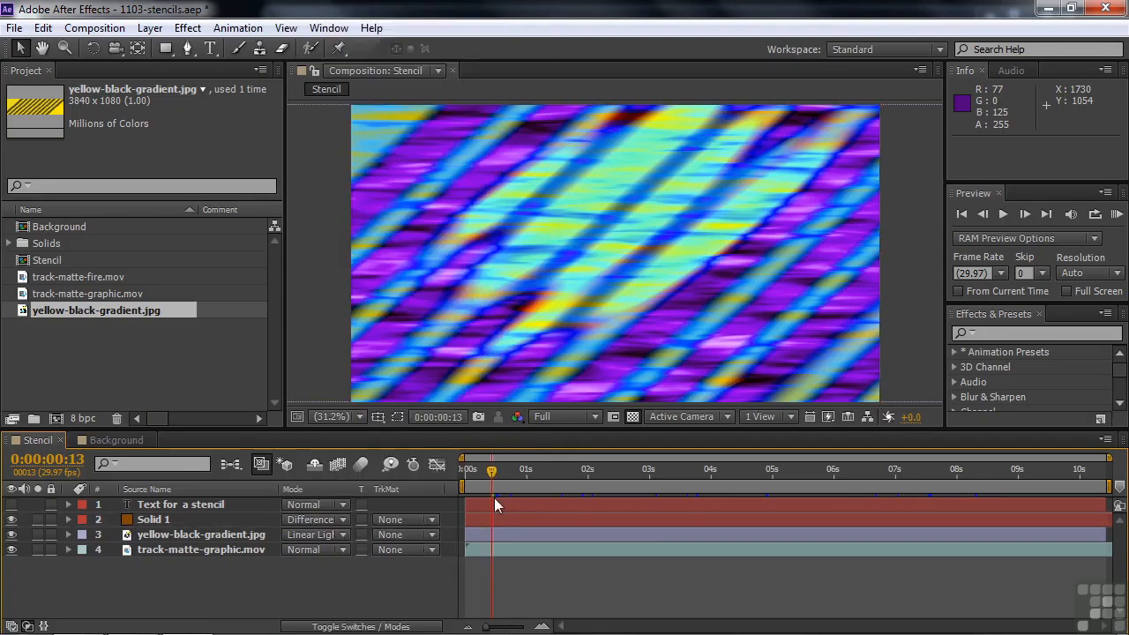
pyautogui.moveTo(491, 471)
pyautogui.mouseDown()
pyautogui.moveTo(617, 469)
pyautogui.moveTo(486, 470)
pyautogui.mouseUp()
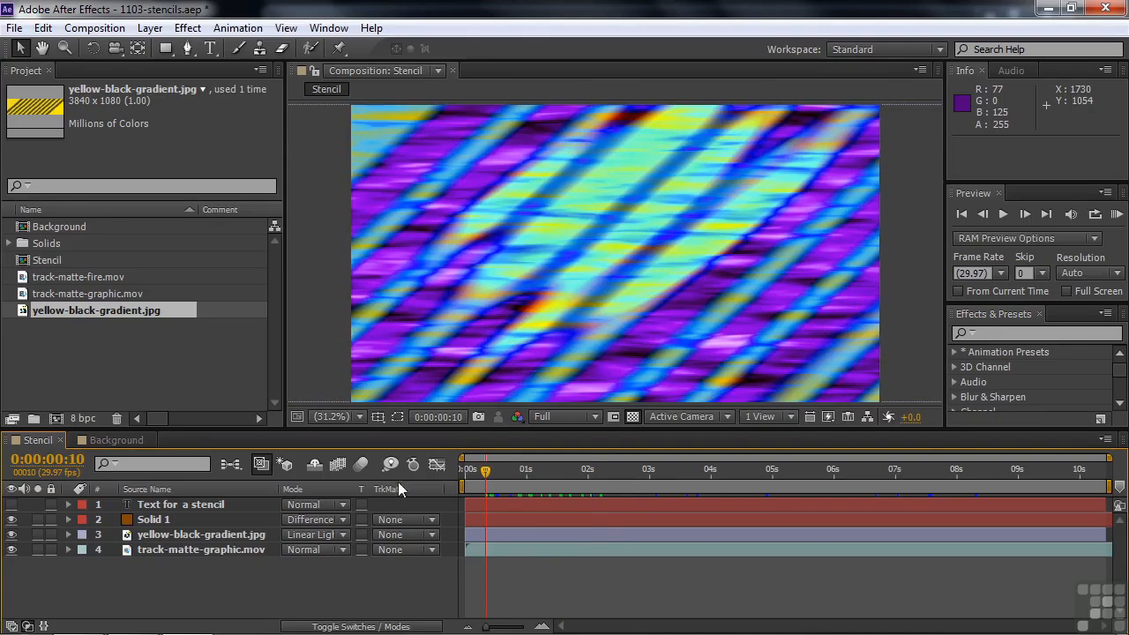
# Show the text layer and set Solid 1's track matte to Alpha Matte "Text for a stencil"
pyautogui.click(12, 505)
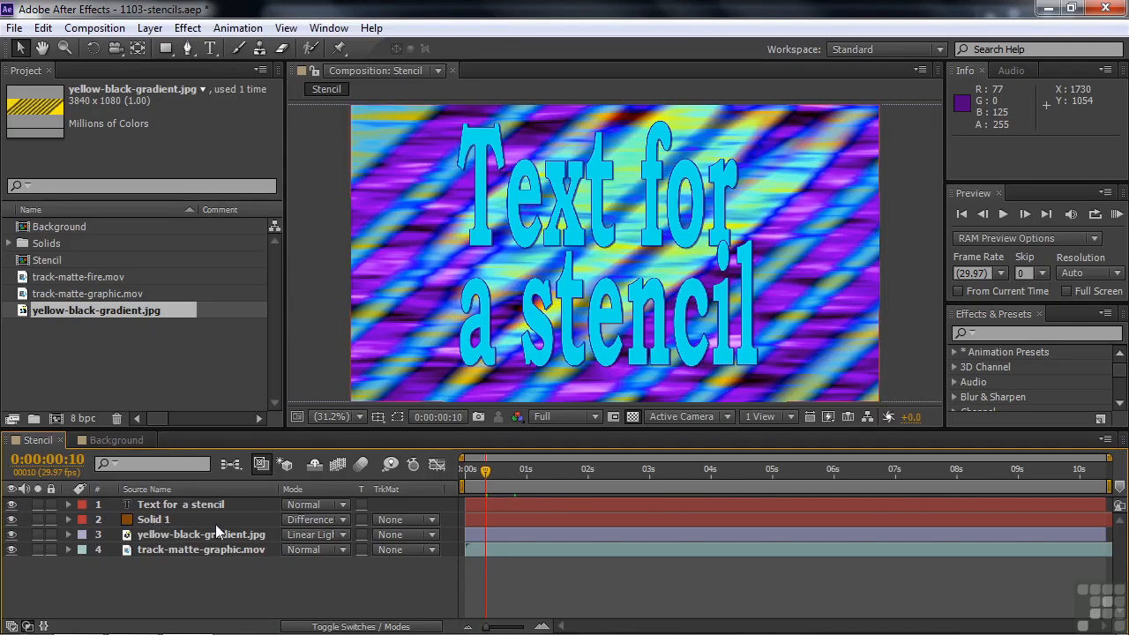
pyautogui.click(436, 519)
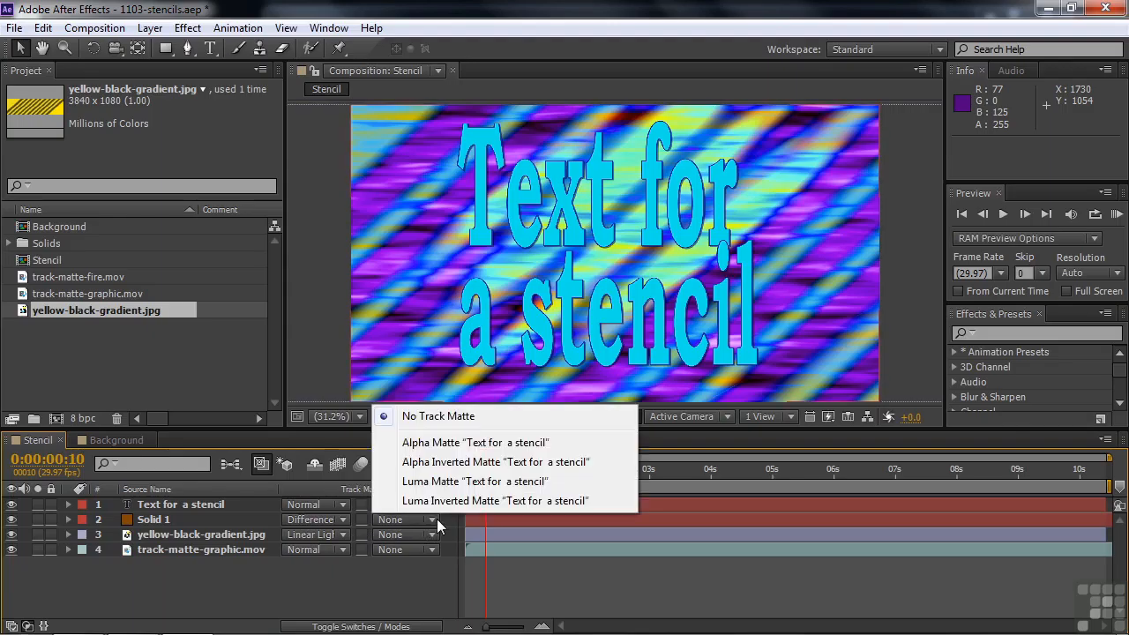
pyautogui.click(455, 446)
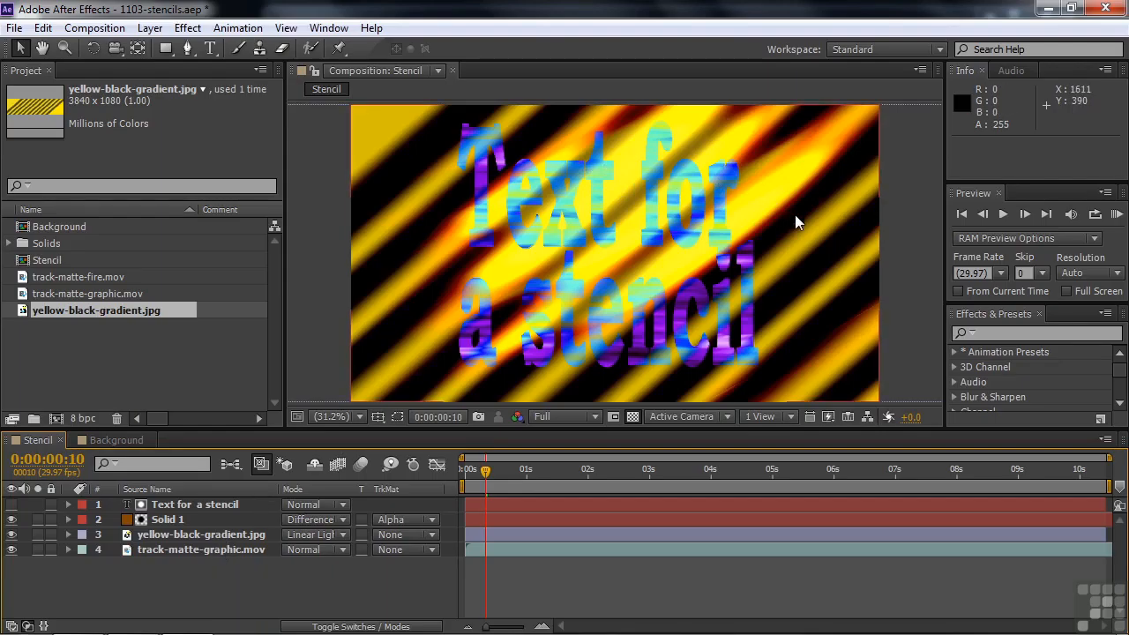
# Set Solid 1 back to No Track Matte and turn the text layer's visibility on again
pyautogui.click(430, 520)
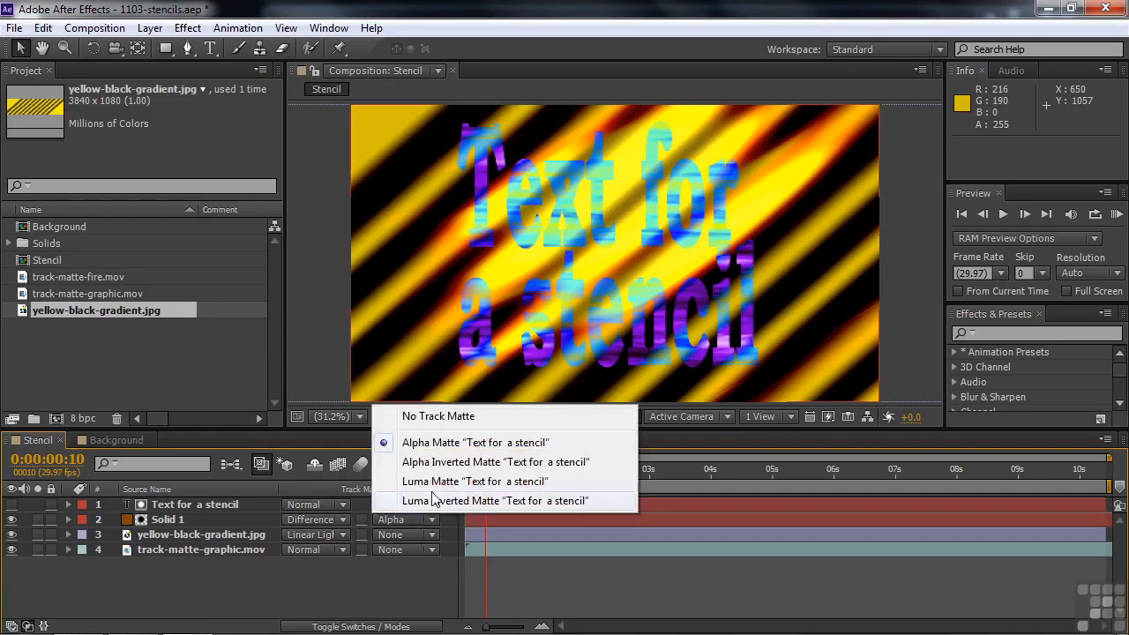
pyautogui.click(449, 414)
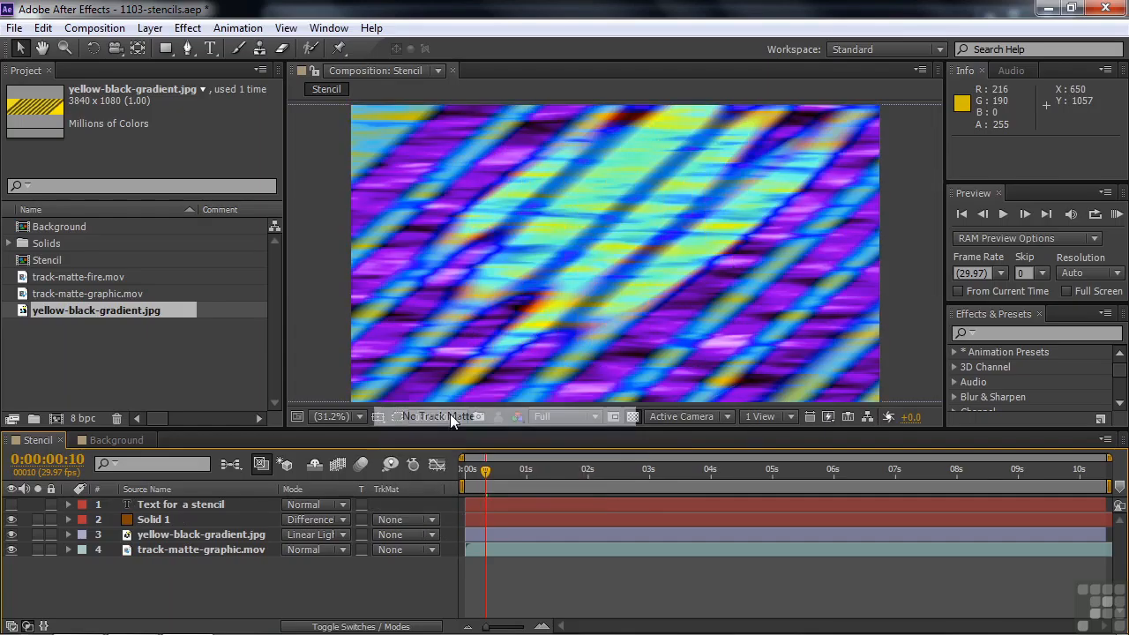
pyautogui.click(11, 505)
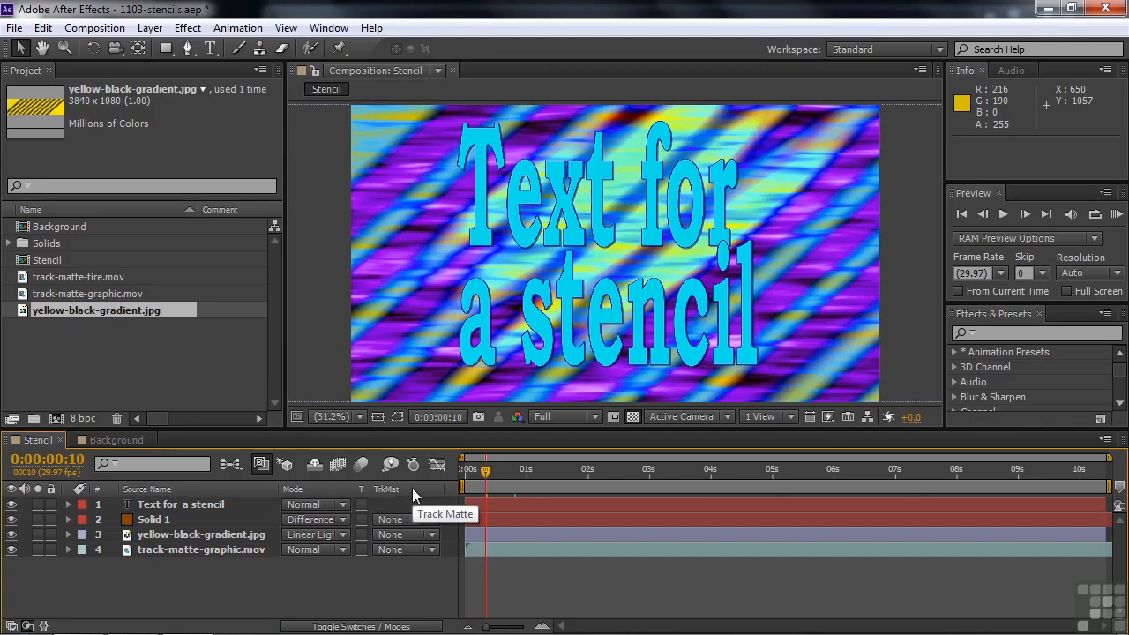
# Set the blending mode of the "Text for a stencil" layer to Stencil Alpha
pyautogui.click(343, 504)
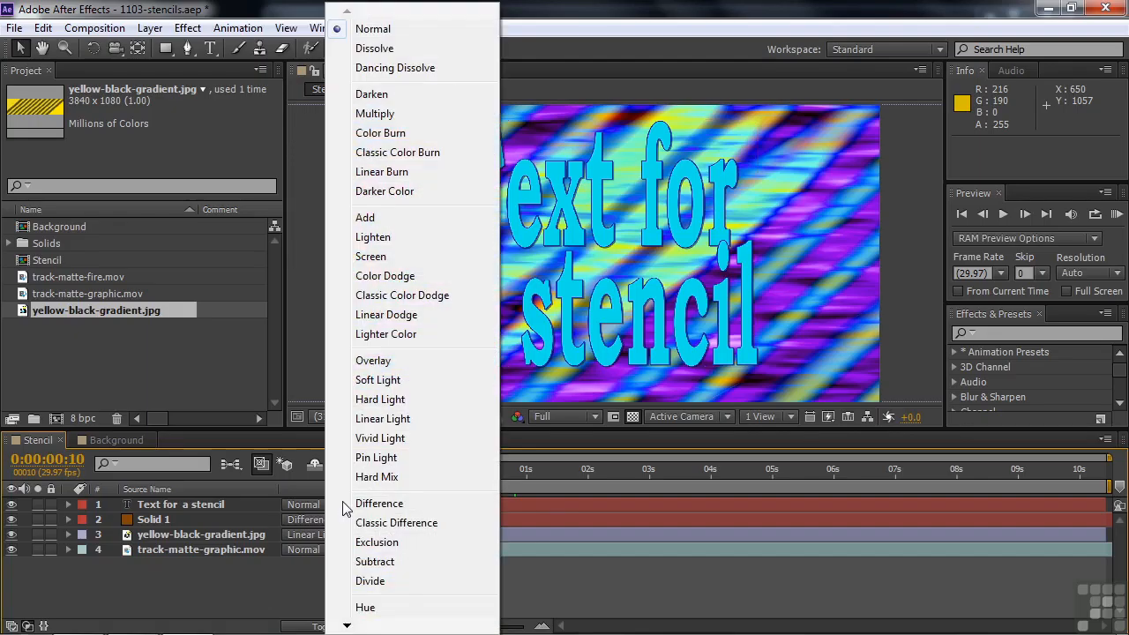
pyautogui.moveTo(349, 626)
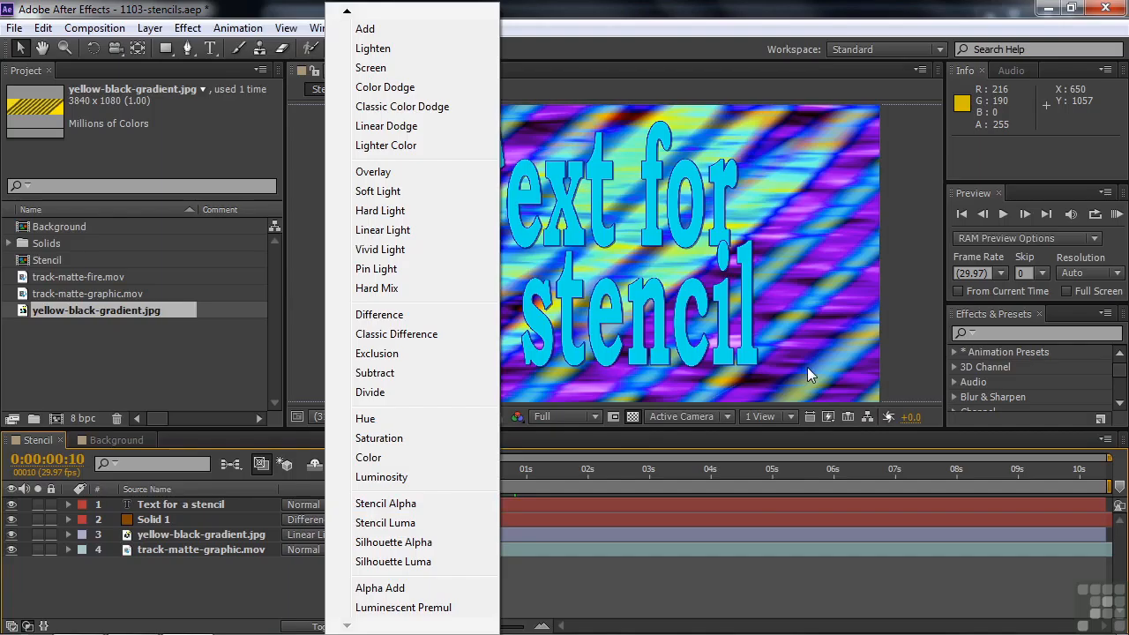
pyautogui.click(388, 503)
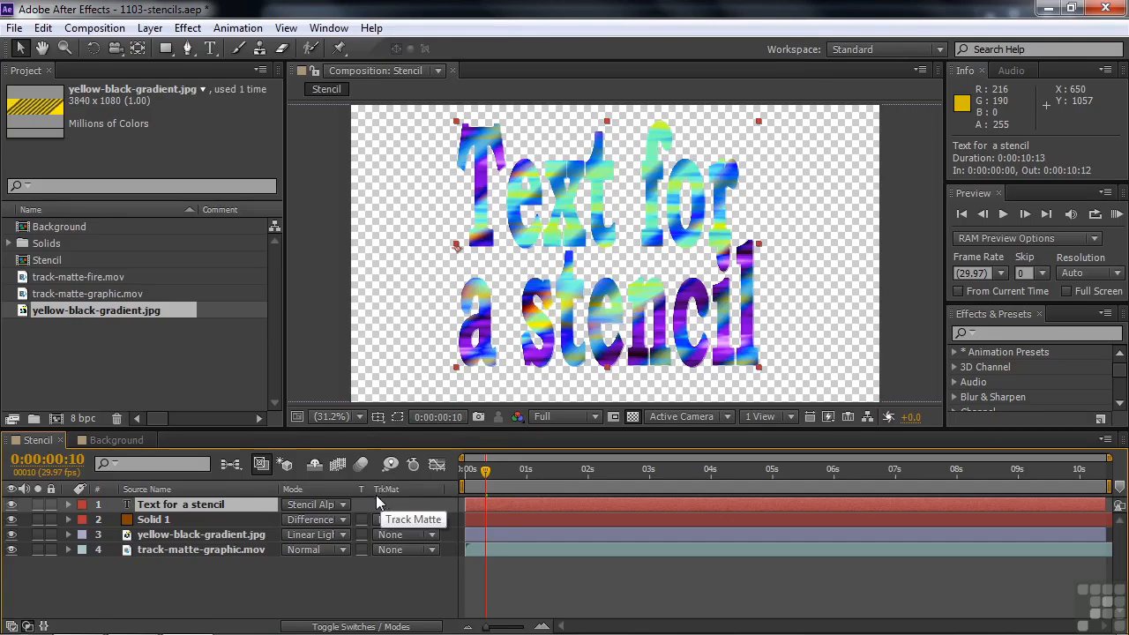
# Try Silhouette Alpha on the text layer, return it to Stencil Alpha, and scrub the result to 0:00:00:13
pyautogui.click(344, 507)
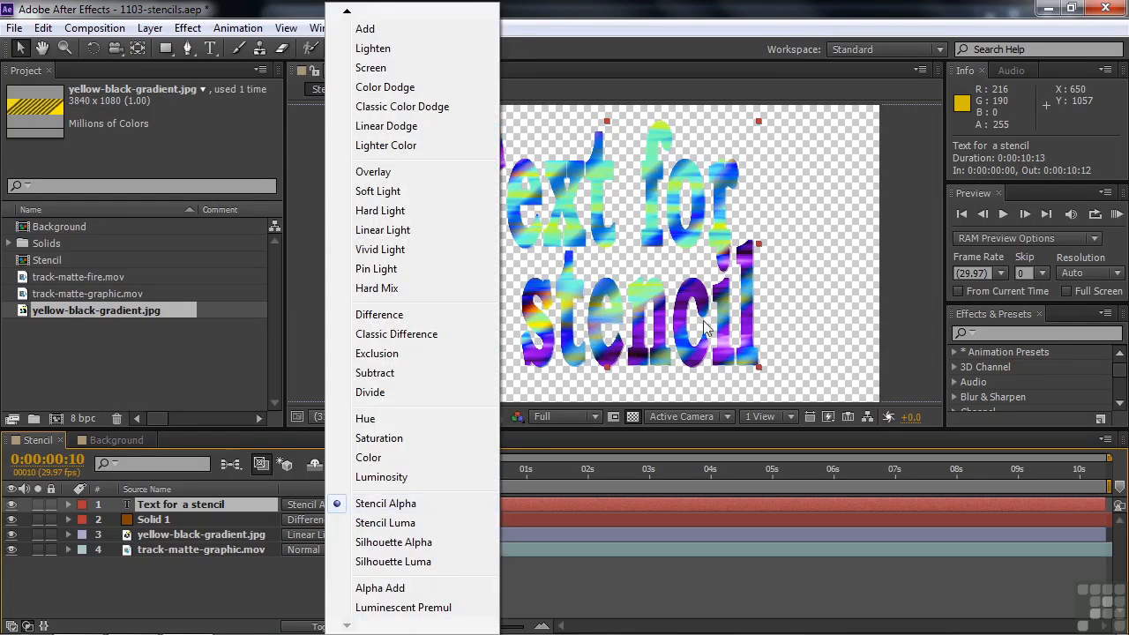
pyautogui.click(425, 542)
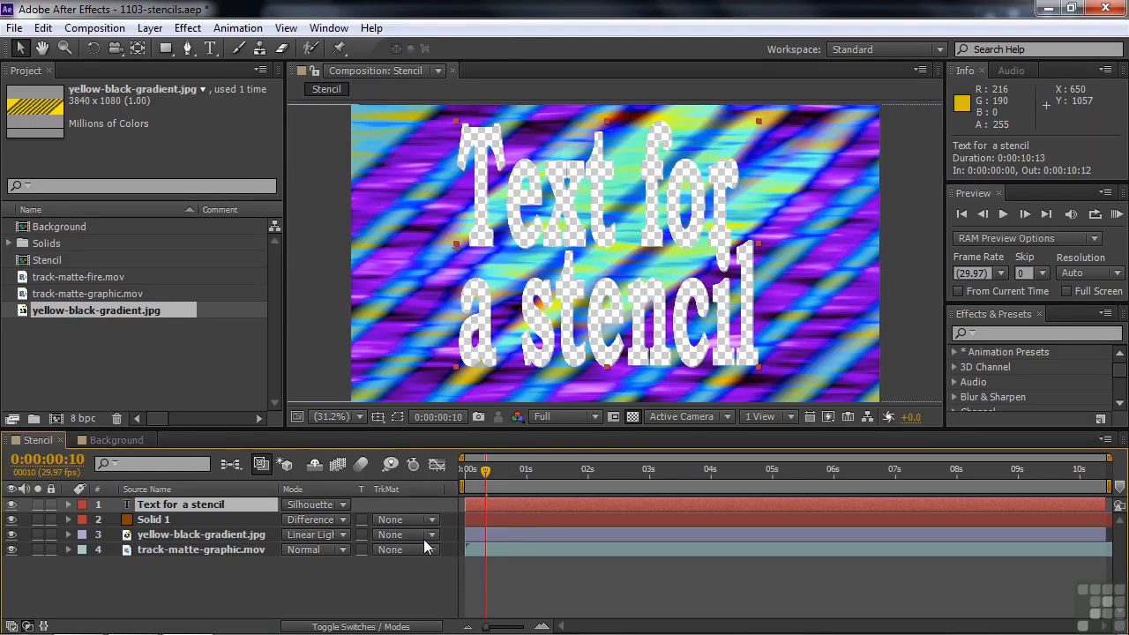
pyautogui.click(343, 507)
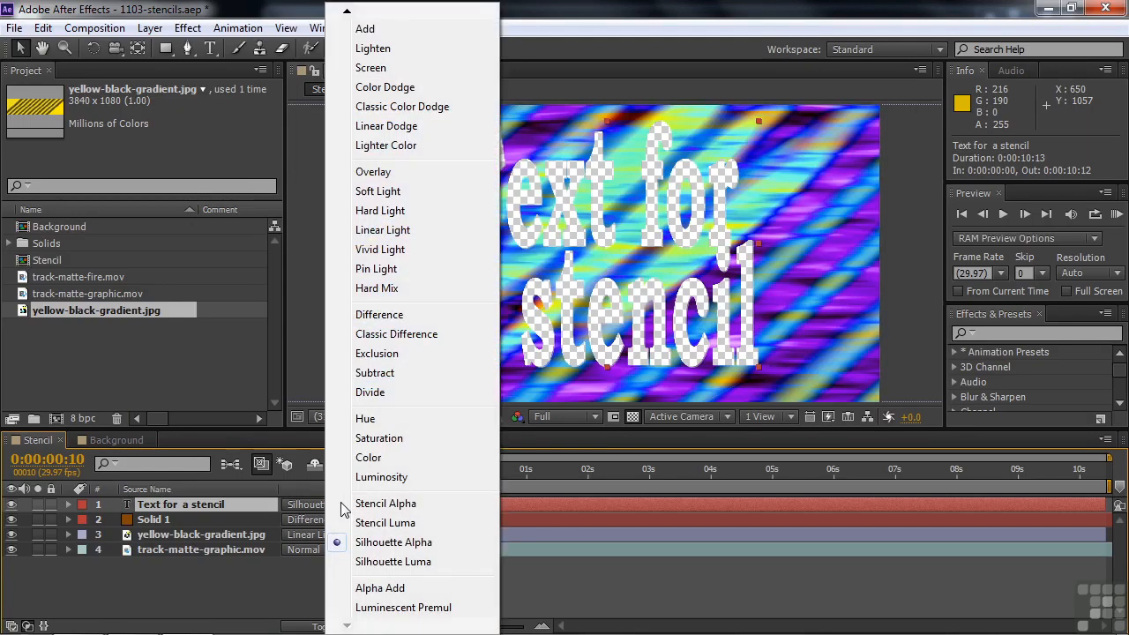
pyautogui.click(390, 503)
pyautogui.press('pageup')
pyautogui.moveTo(484, 471)
pyautogui.mouseDown()
pyautogui.moveTo(649, 479)
pyautogui.moveTo(492, 478)
pyautogui.mouseUp()
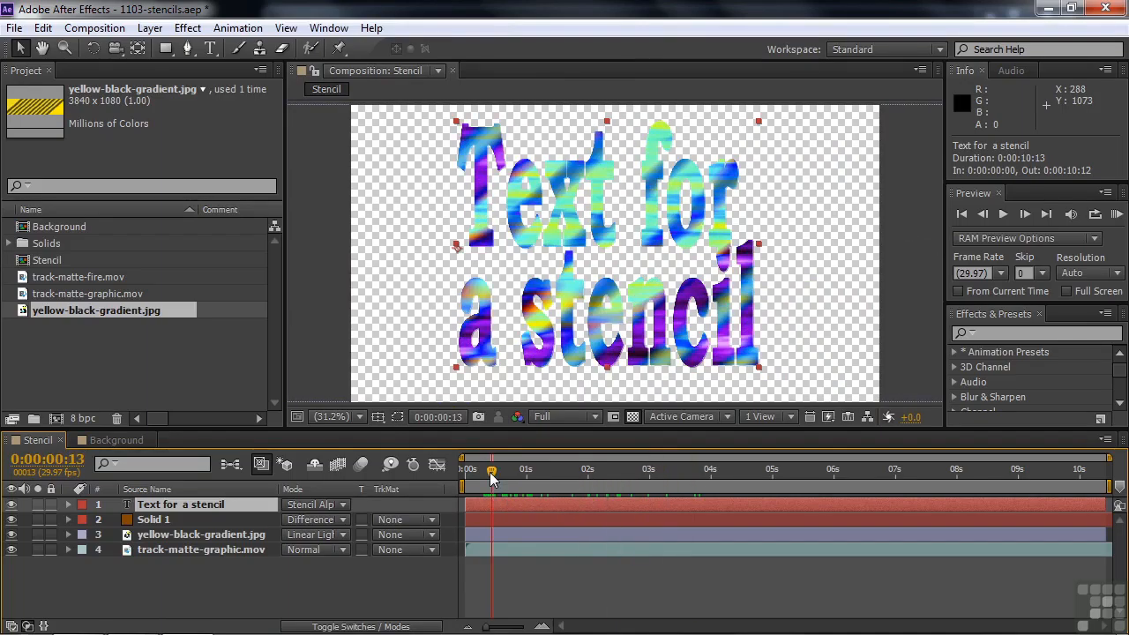
# Add track-matte-fire.mov as the top layer with the text layer hidden, and move the current time to 0:00:08:26
pyautogui.click(28, 279)
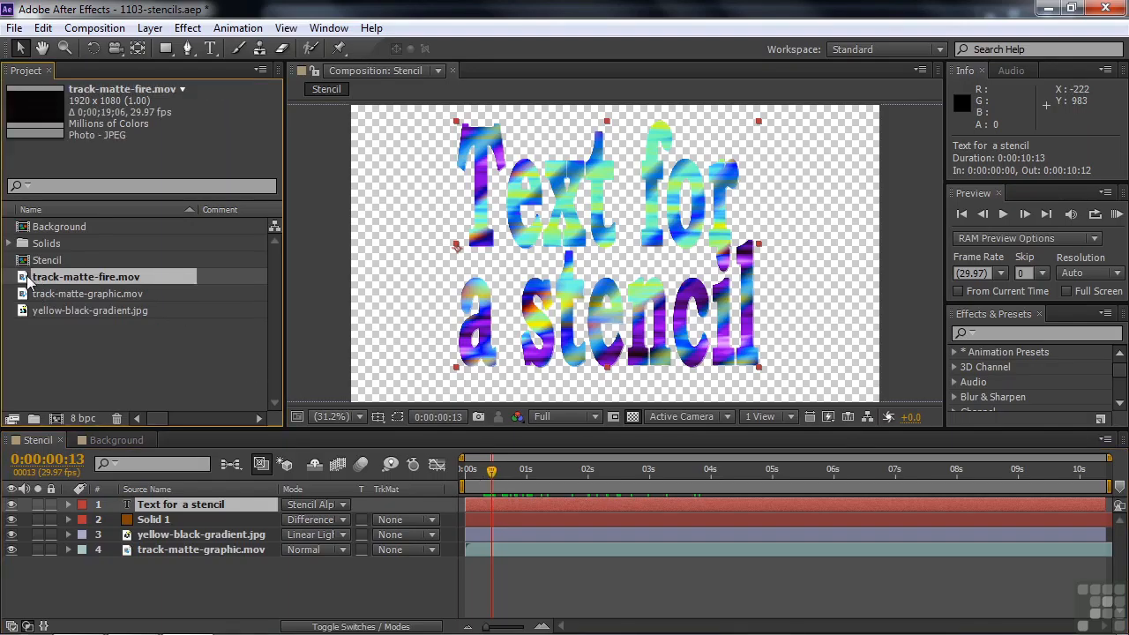
pyautogui.moveTo(28, 279); pyautogui.dragTo(53, 497)
pyautogui.moveTo(491, 472); pyautogui.dragTo(1013, 479)
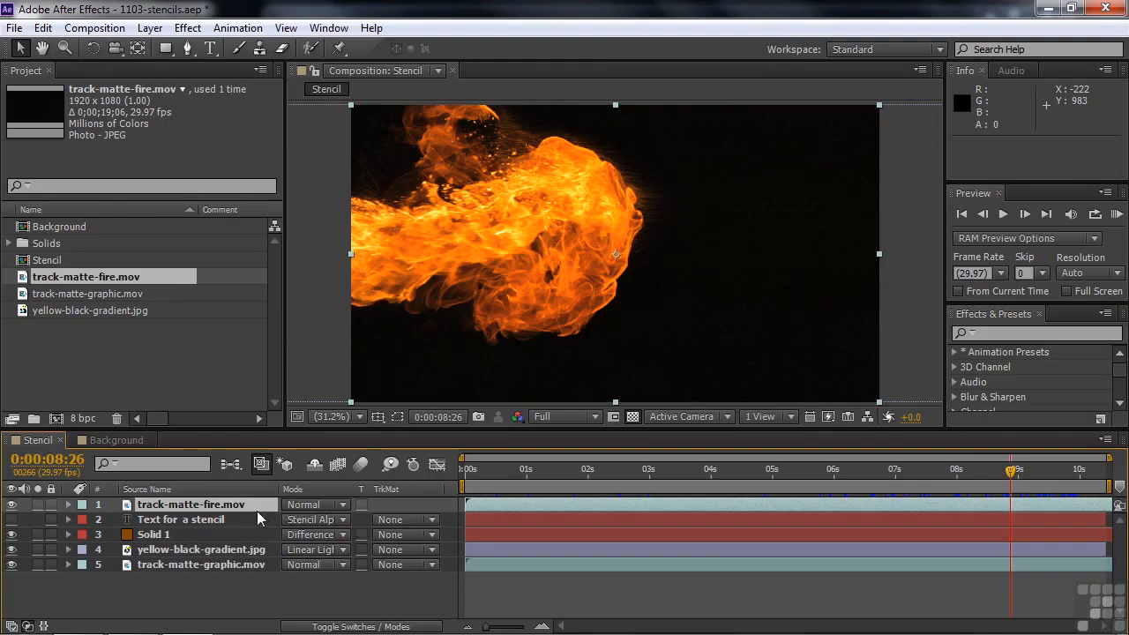
# Set the blending mode of the track-matte-fire.mov layer to Stencil Luma
pyautogui.click(344, 504)
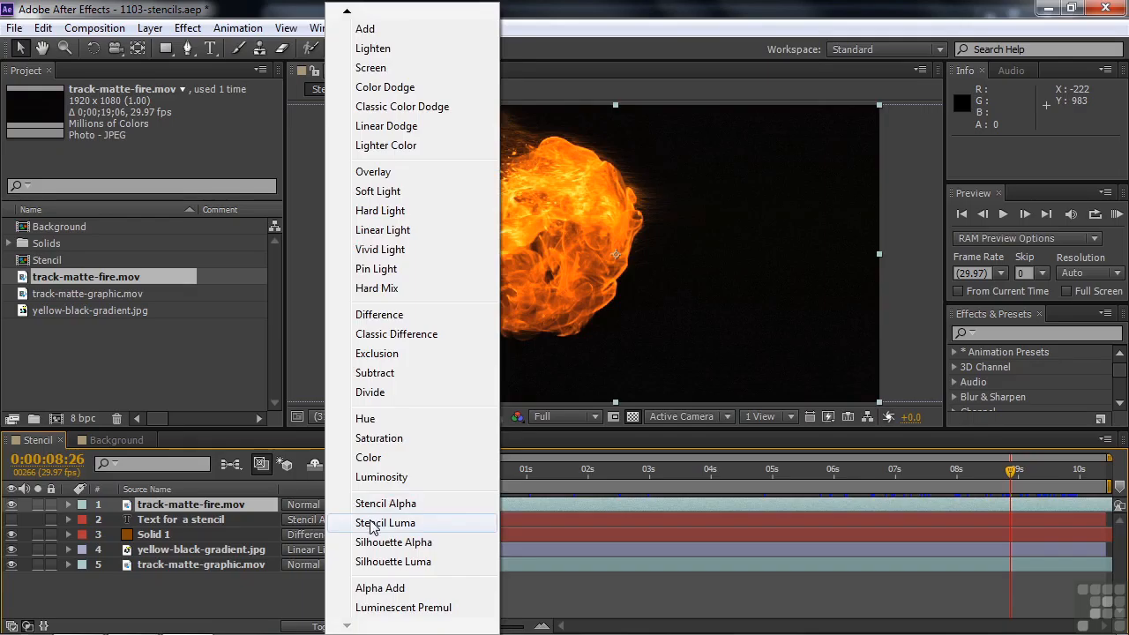
pyautogui.click(370, 523)
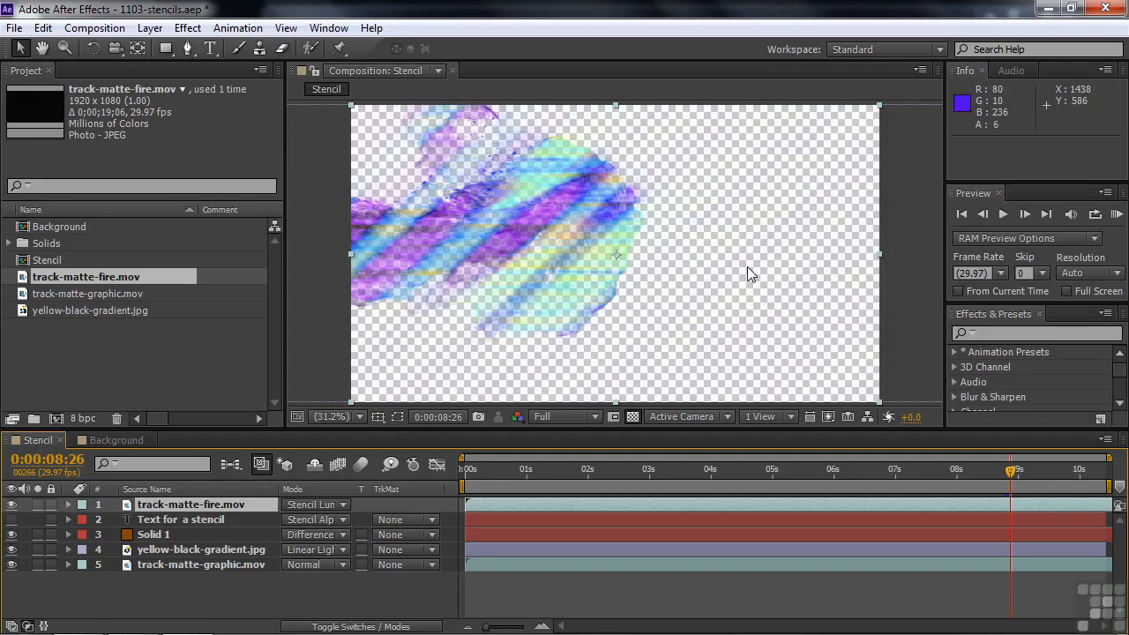
# Try the Silhouette Luma blending mode on the track-matte-fire.mov layer
pyautogui.click(340, 505)
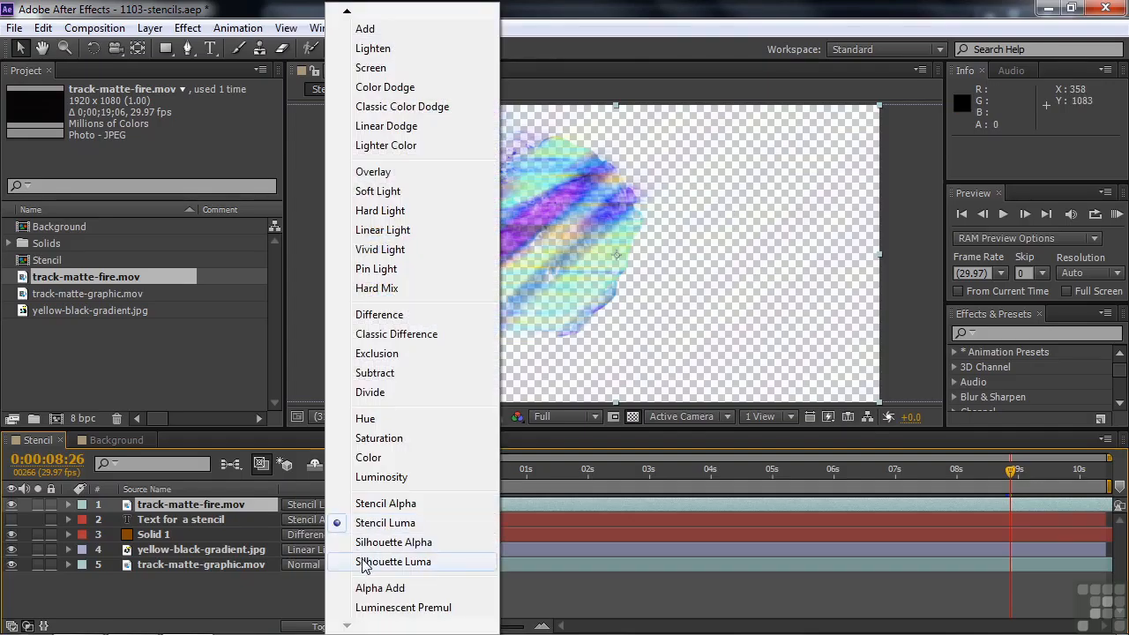
pyautogui.click(362, 562)
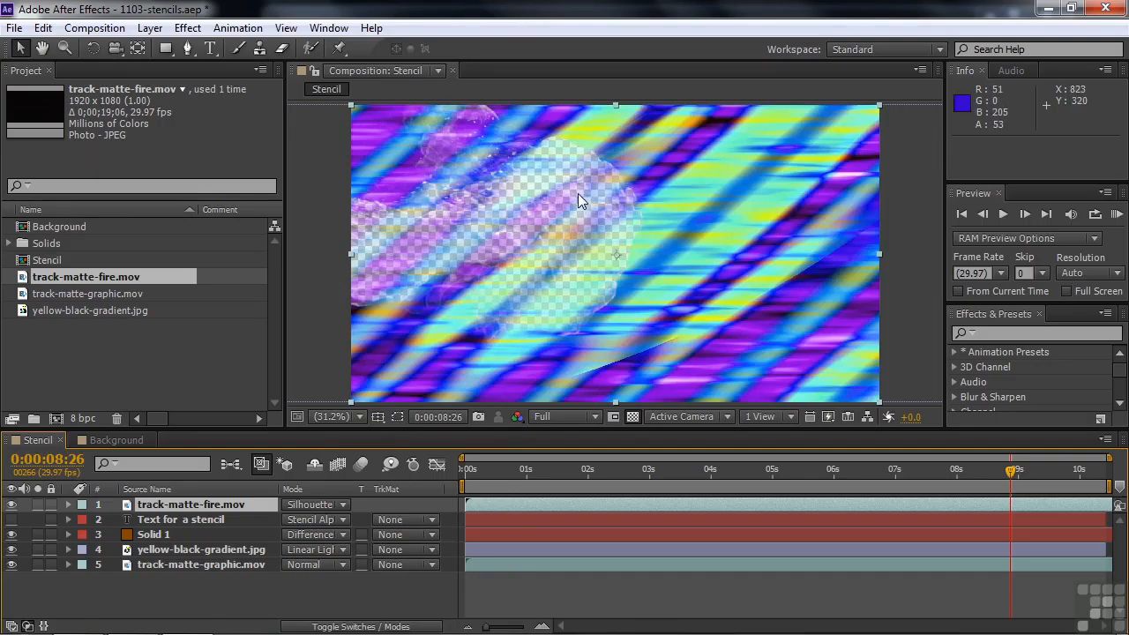
# Apply the Curves effect to the track-matte-fire.mov layer and bend its RGB curve into an S shape with three added points
pyautogui.click(988, 332)
pyautogui.write('curve')
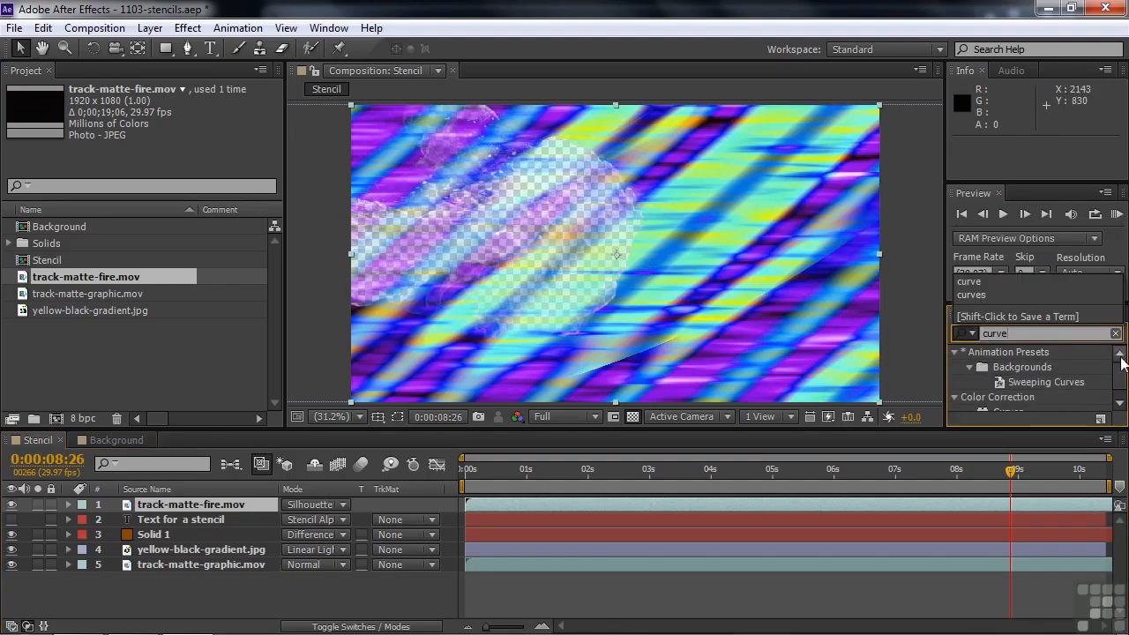
pyautogui.moveTo(1121, 376); pyautogui.dragTo(1121, 389)
pyautogui.moveTo(986, 401); pyautogui.dragTo(529, 502)
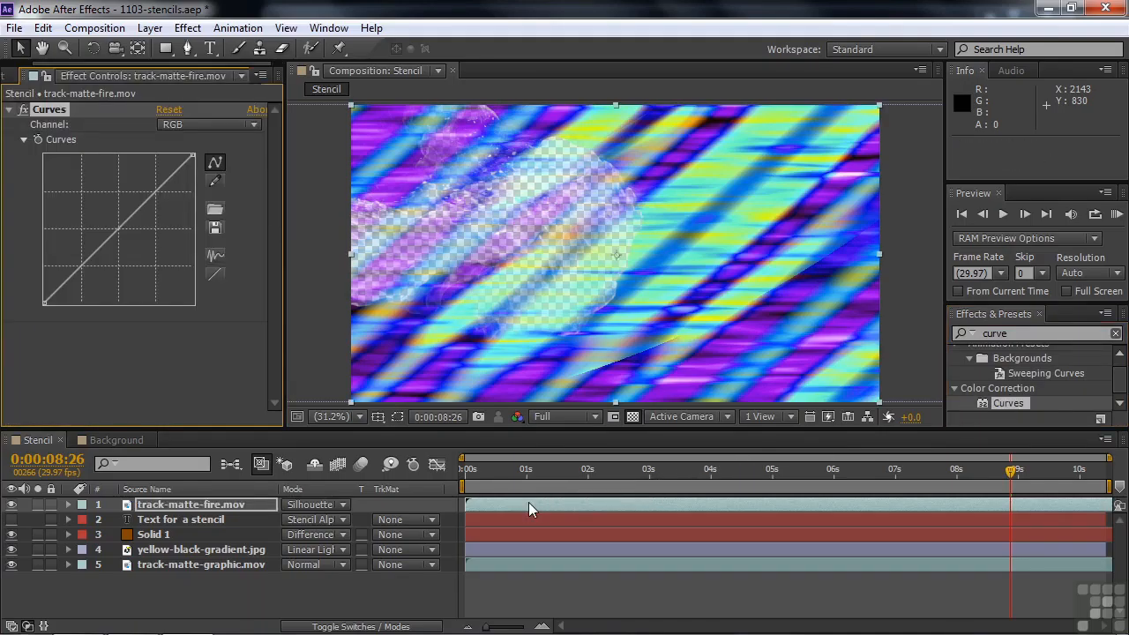
pyautogui.moveTo(153, 188); pyautogui.dragTo(145, 185)
pyautogui.moveTo(79, 262); pyautogui.dragTo(82, 285)
pyautogui.moveTo(115, 236); pyautogui.dragTo(111, 228)
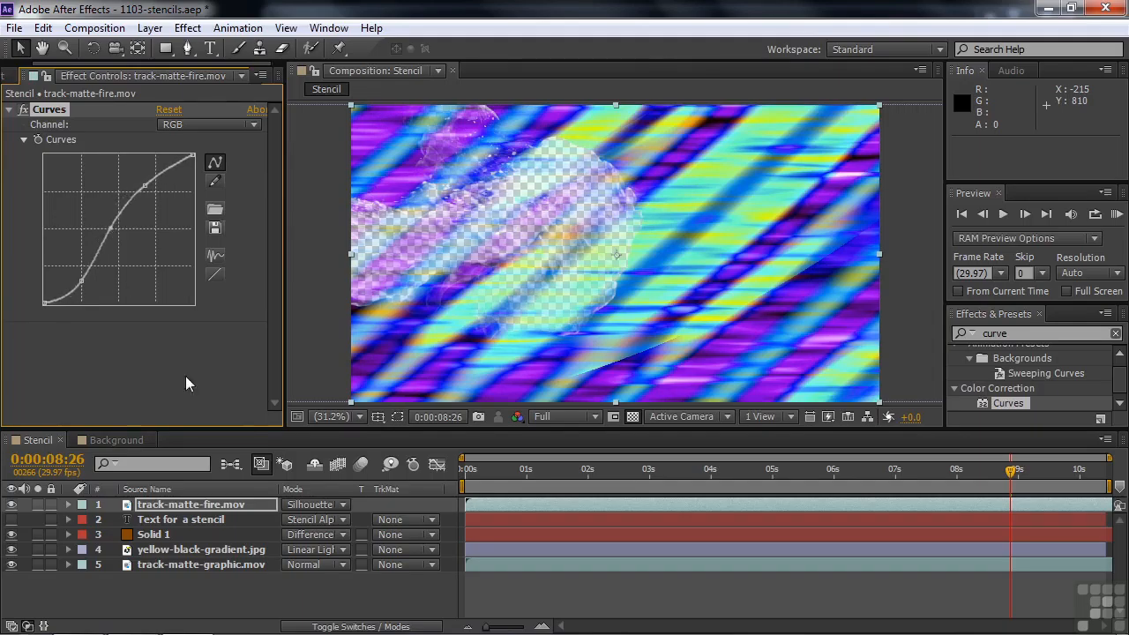
# Set the track-matte-fire.mov layer to Stencil Luma, then hide it and show the "Text for a stencil" layer
pyautogui.click(347, 503)
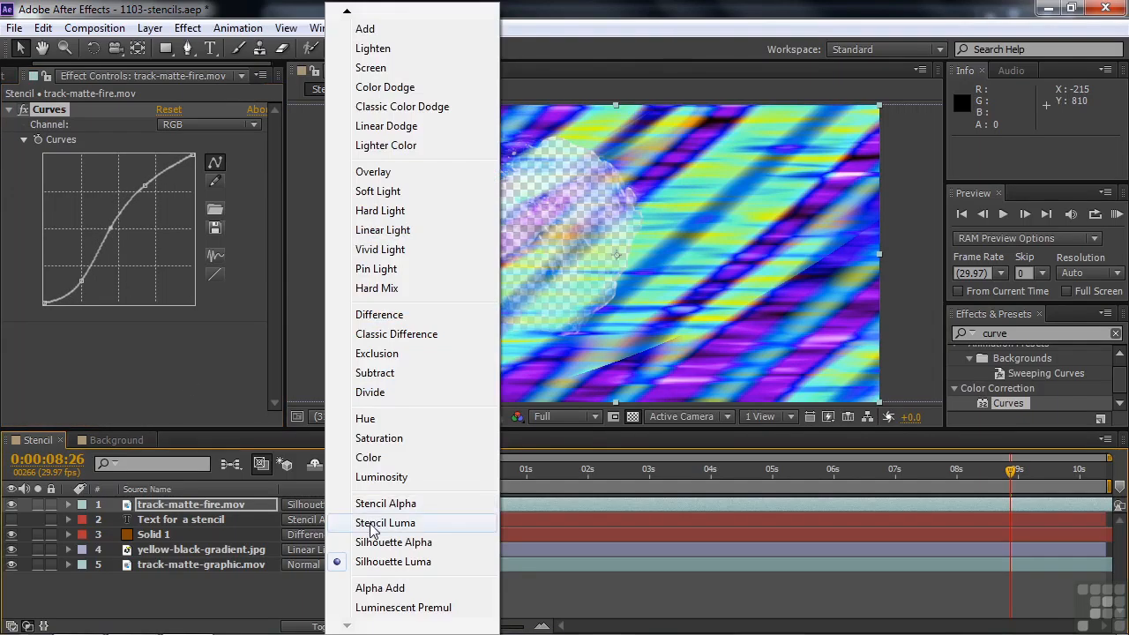
pyautogui.click(371, 523)
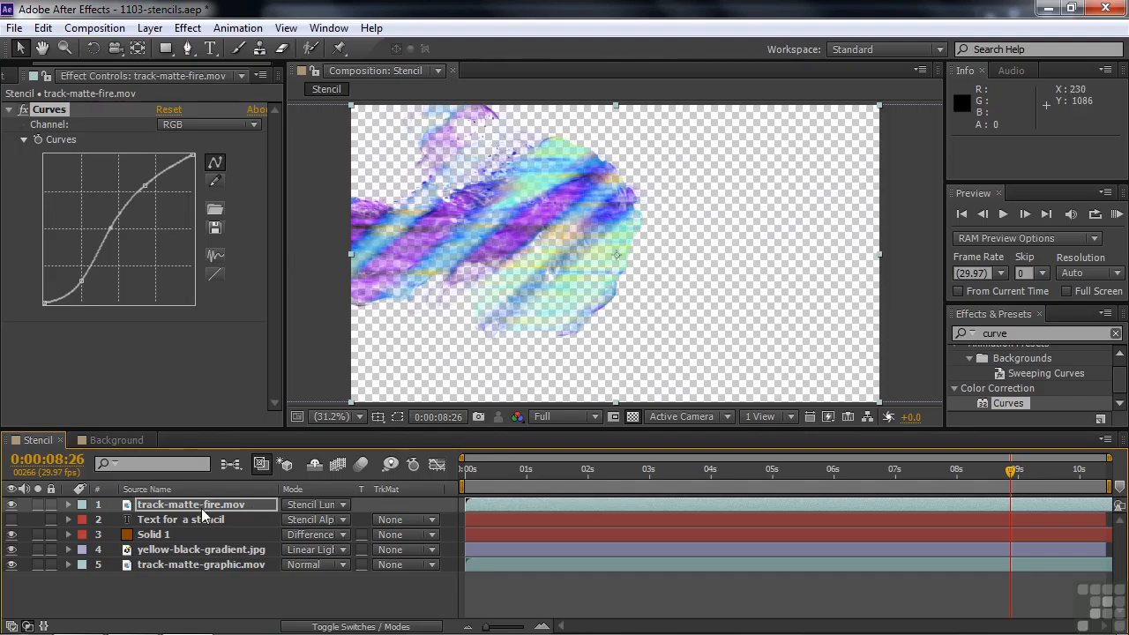
pyautogui.click(11, 504)
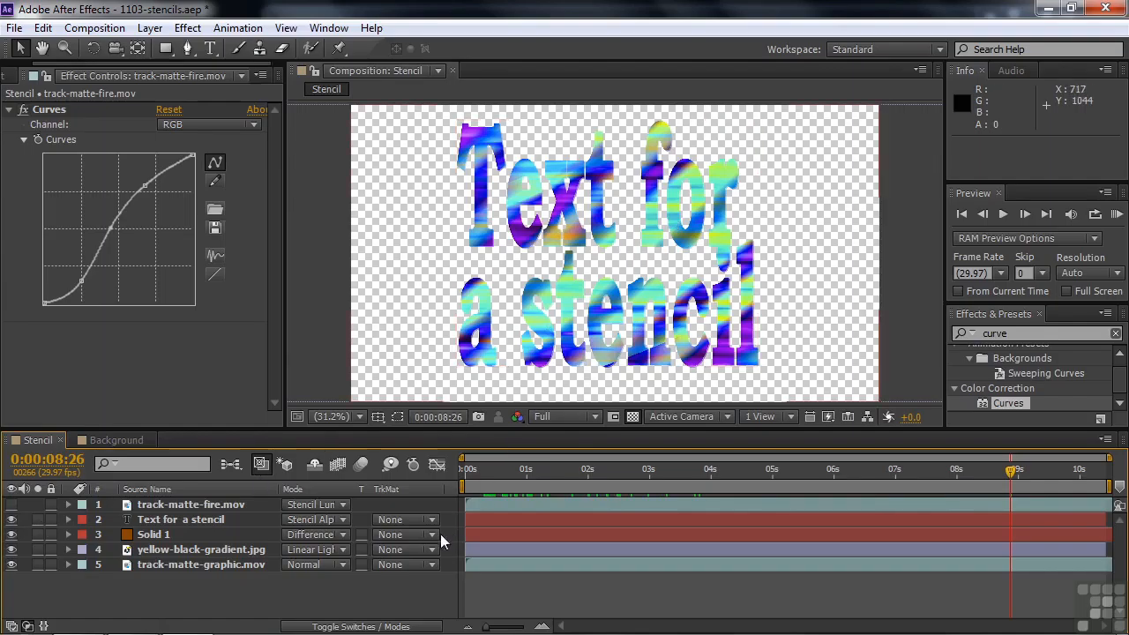
# Show the track-matte-fire.mov layer in Normal blending mode and move the current time to 0:00:09:15
pyautogui.click(344, 505)
pyautogui.moveTo(361, 13)
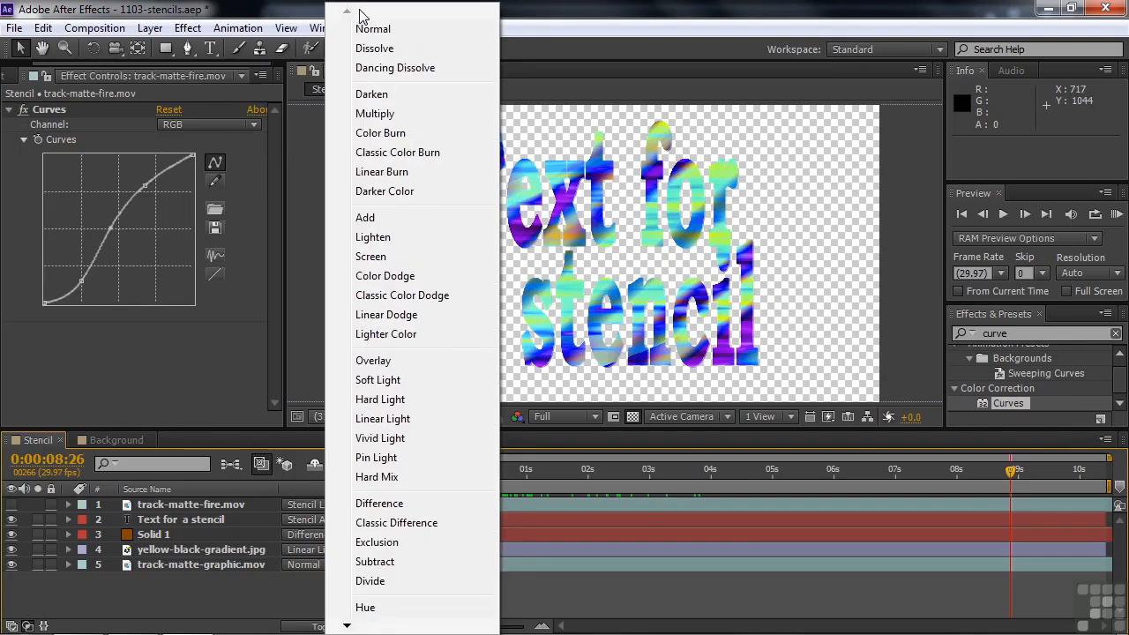
pyautogui.click(372, 28)
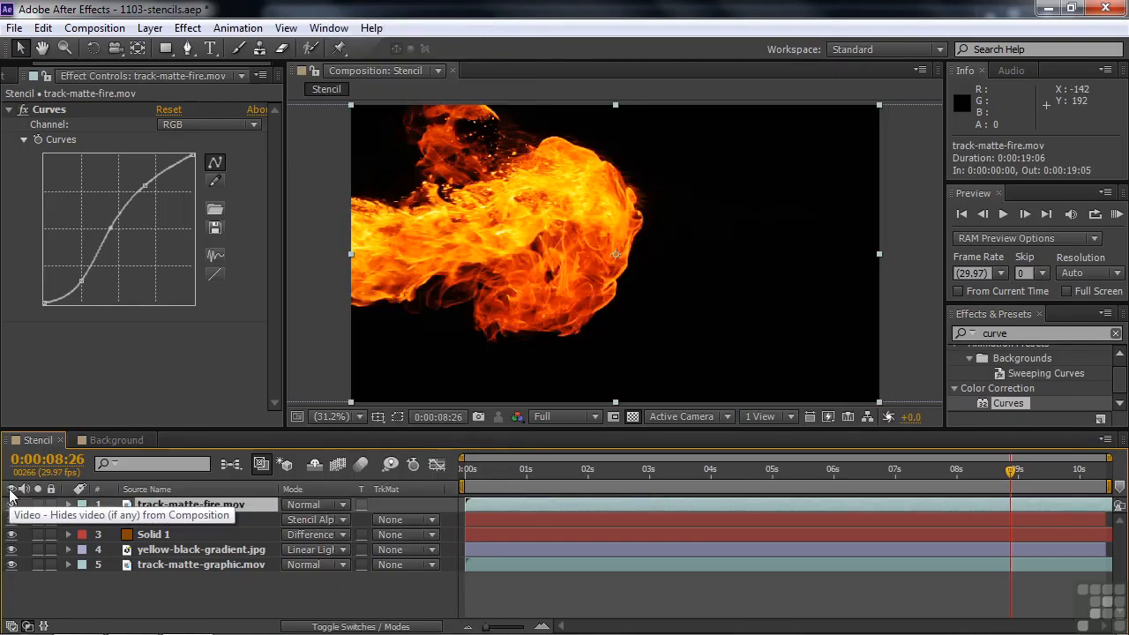
pyautogui.moveTo(1015, 477); pyautogui.dragTo(1052, 476)
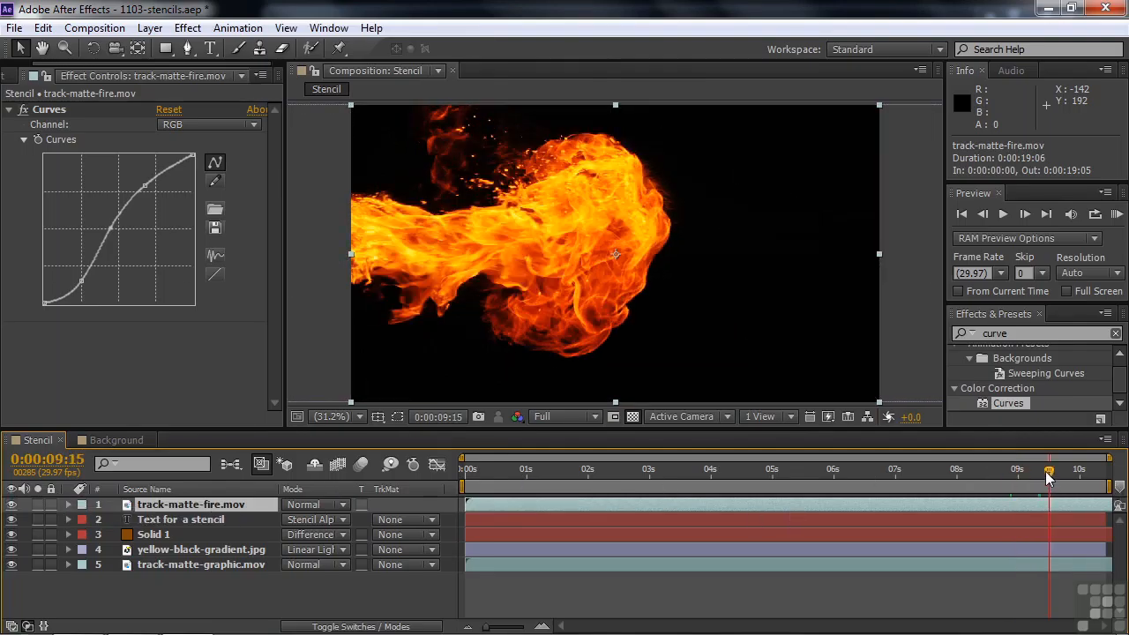
# Set the track-matte-fire.mov layer's blending mode to Stencil Luma and move the current time to 0:00:09:25
pyautogui.click(343, 504)
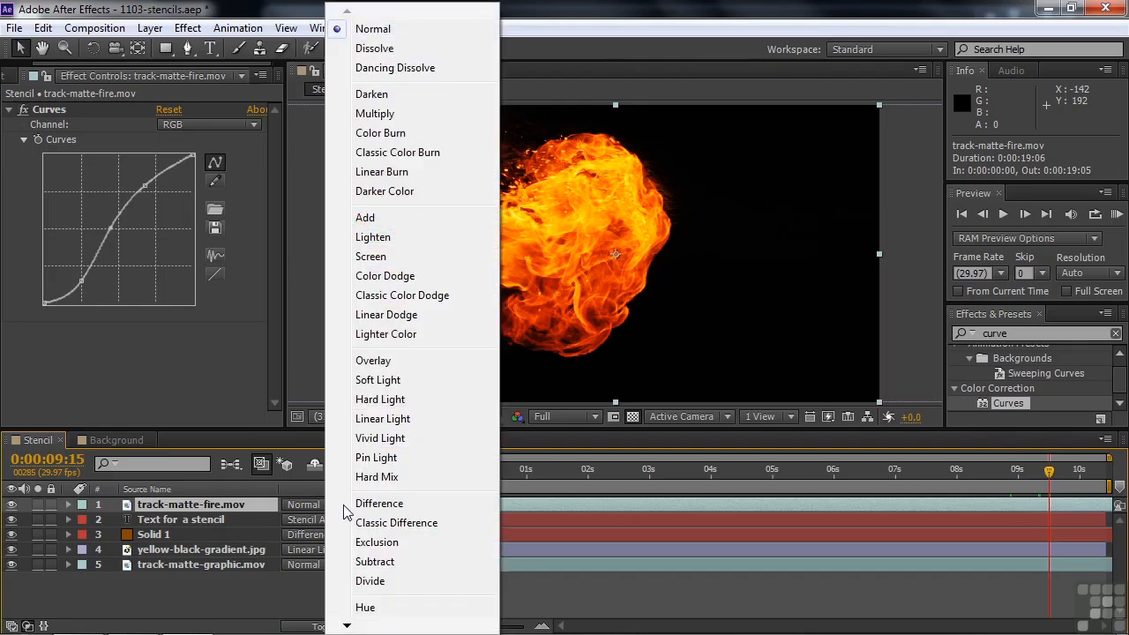
pyautogui.moveTo(362, 628)
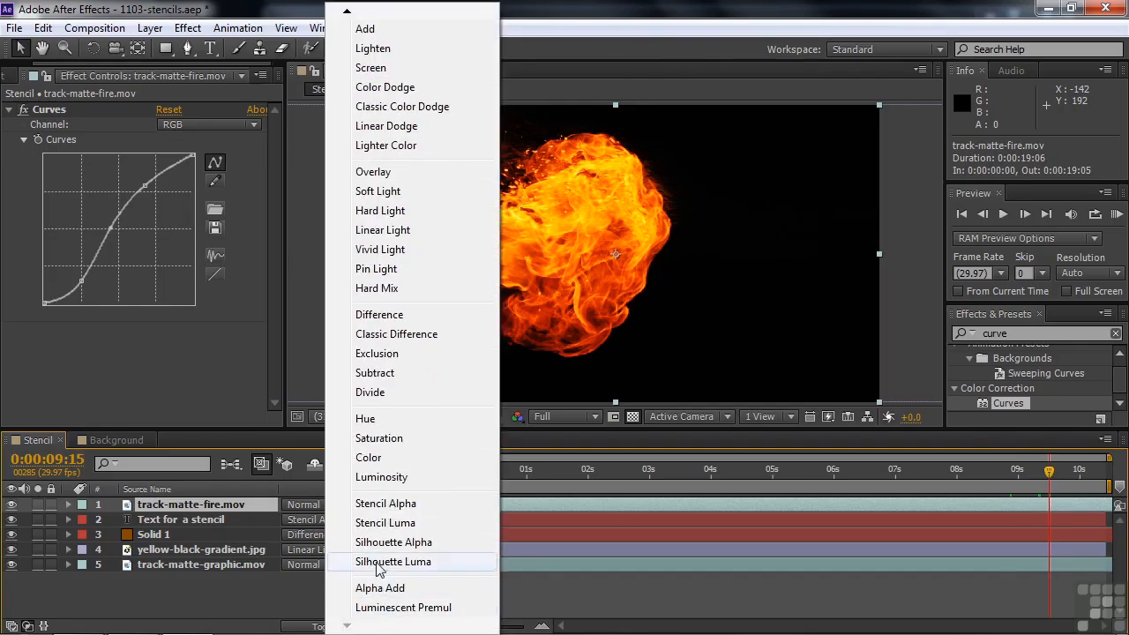
pyautogui.click(371, 523)
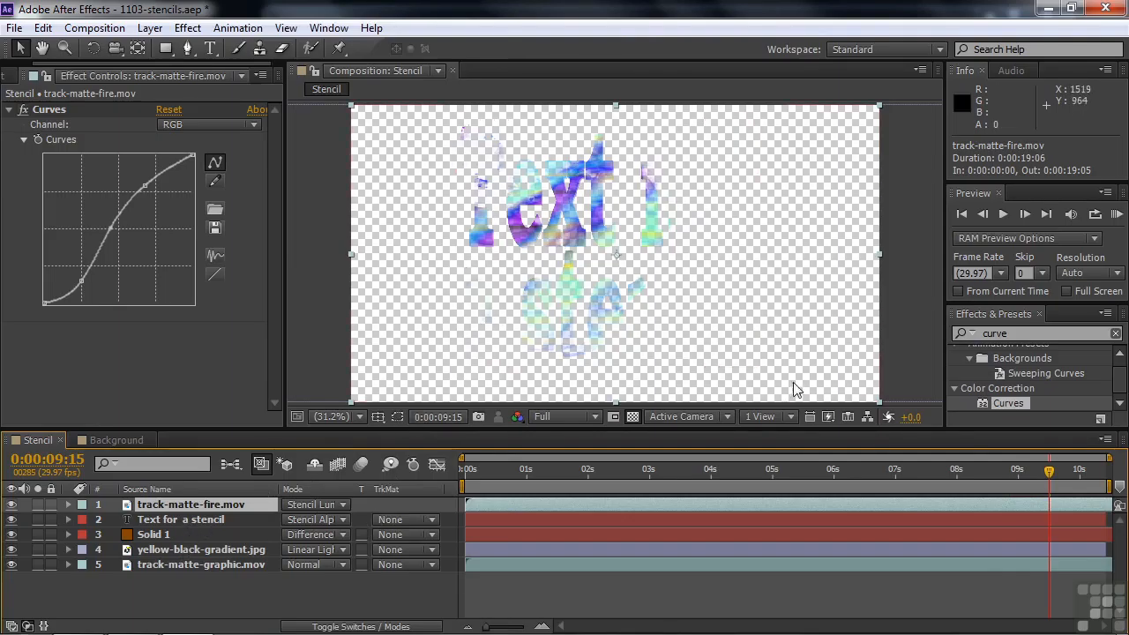
pyautogui.moveTo(1049, 471)
pyautogui.mouseDown()
pyautogui.moveTo(965, 480)
pyautogui.moveTo(1067, 483)
pyautogui.mouseUp()
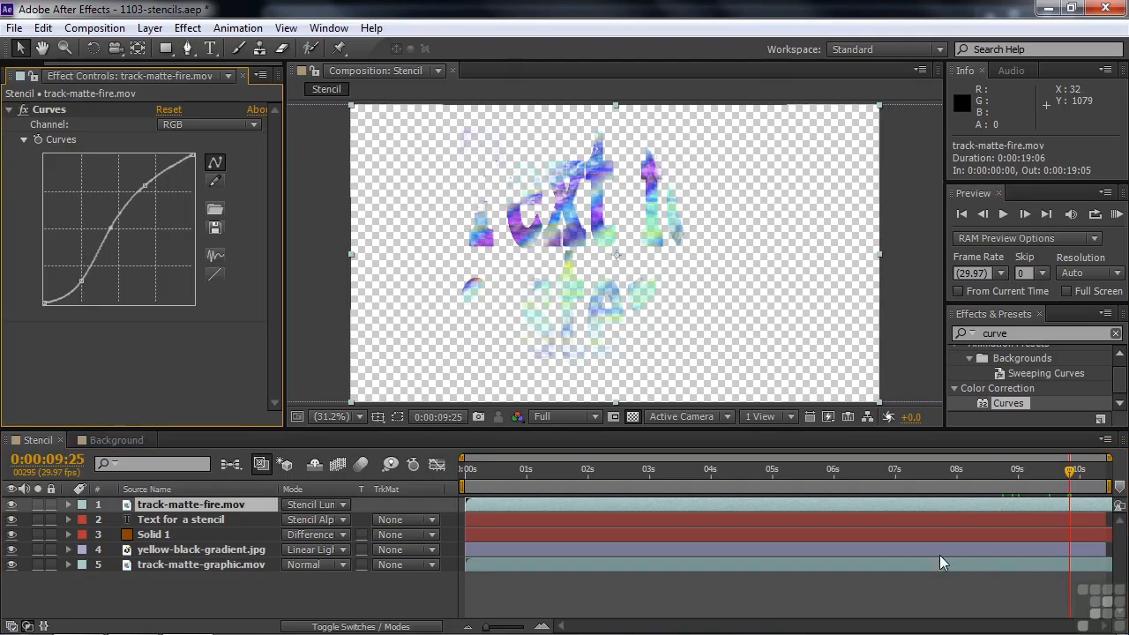
# Try placing a copy of Solid 4 from the Background composition beneath all the layers of the Stencil composition
pyautogui.click(111, 439)
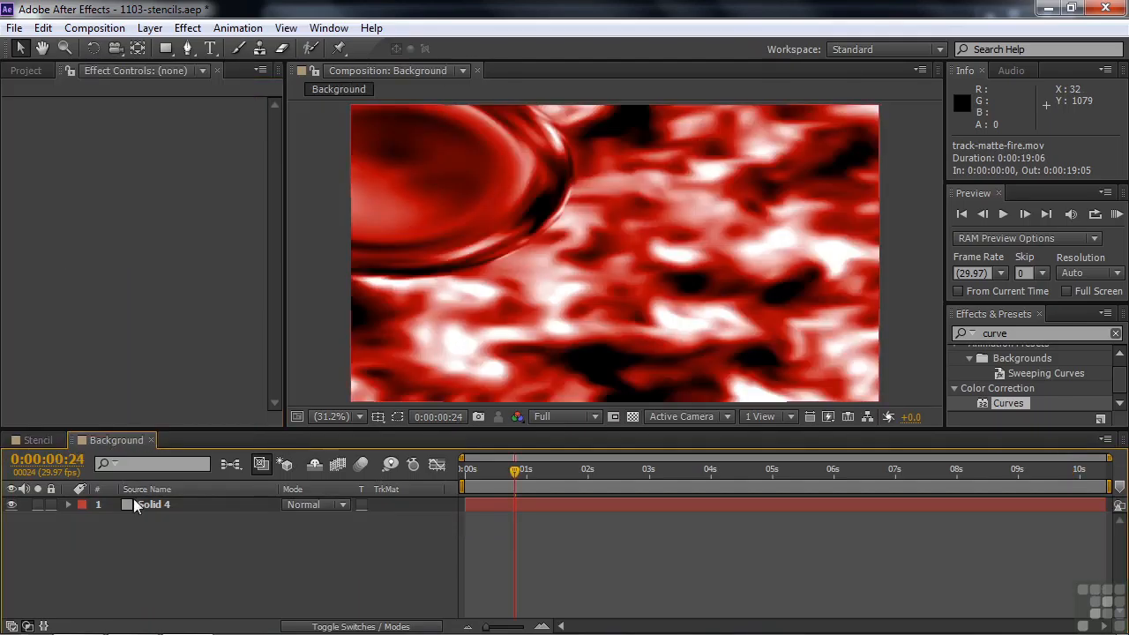
pyautogui.moveTo(515, 476); pyautogui.dragTo(616, 471)
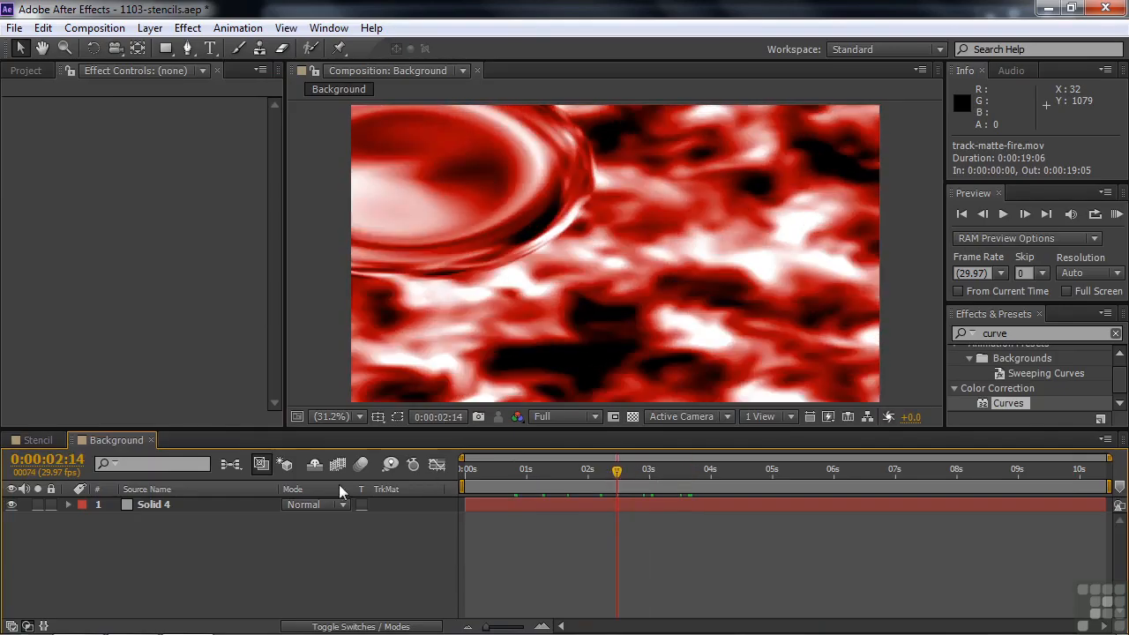
pyautogui.click(126, 508)
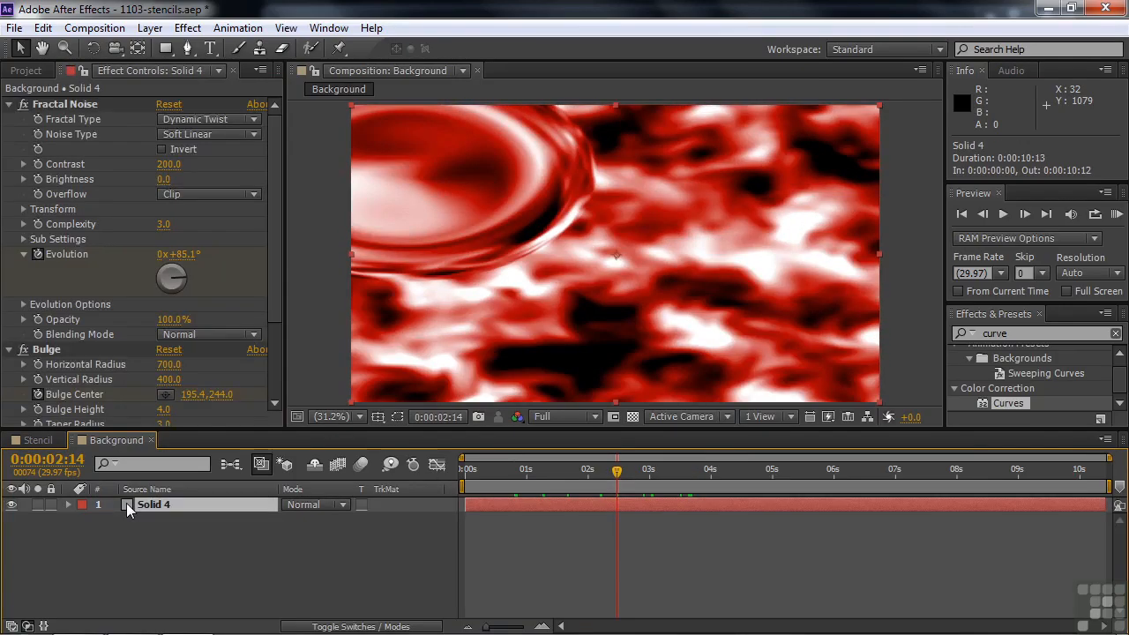
pyautogui.hotkey('ctrl', 'c')
pyautogui.click(40, 441)
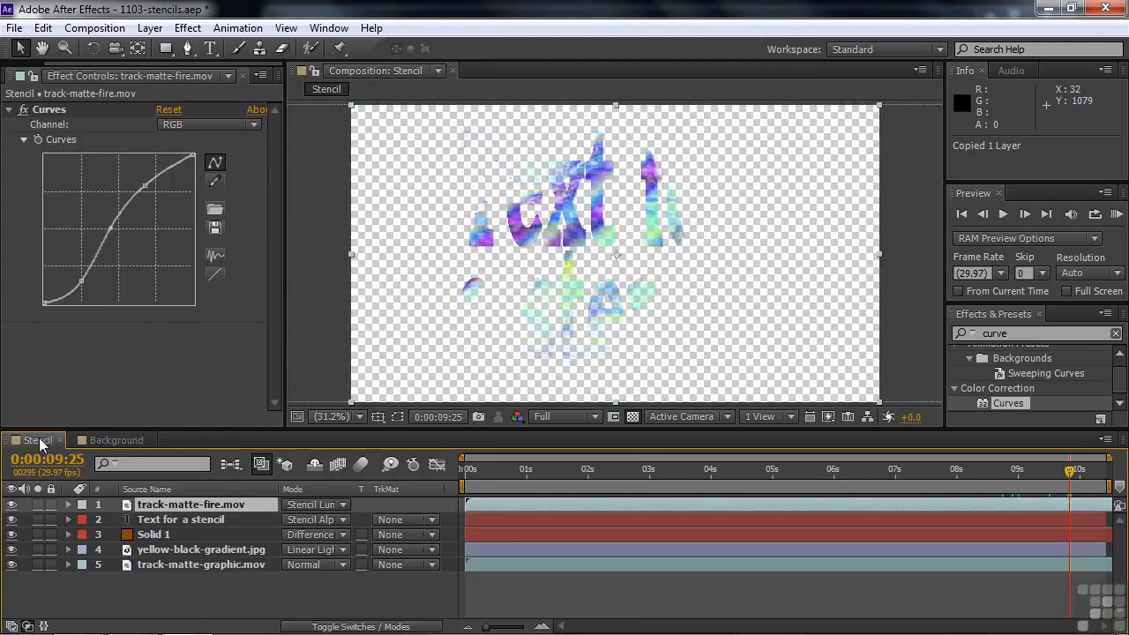
pyautogui.click(171, 582)
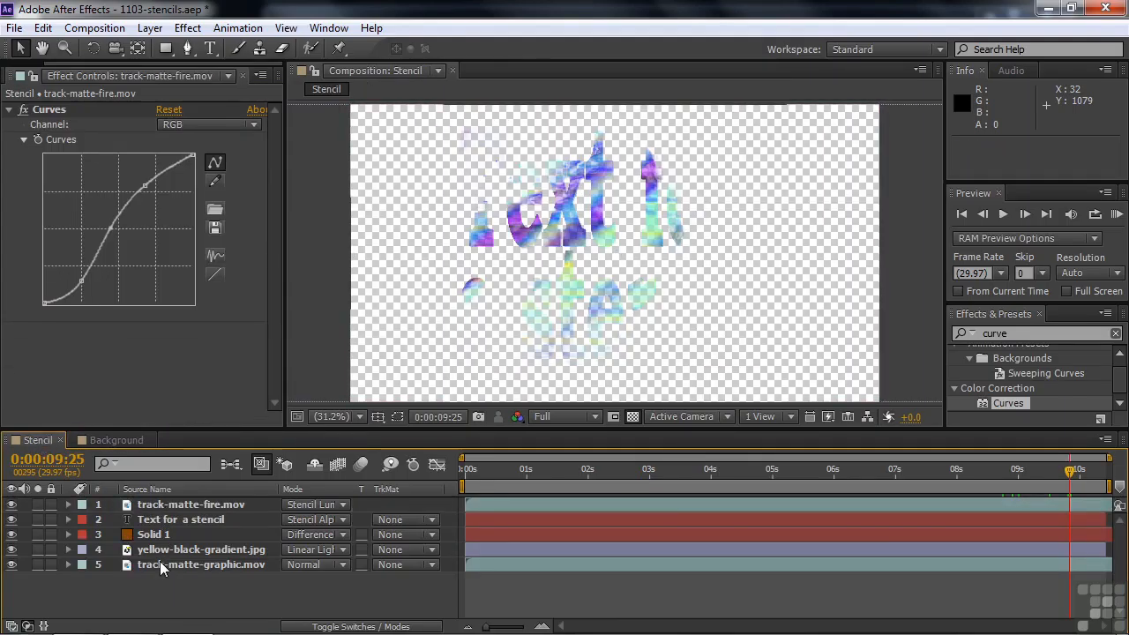
pyautogui.hotkey('ctrl', 'v')
pyautogui.moveTo(133, 507); pyautogui.dragTo(128, 605)
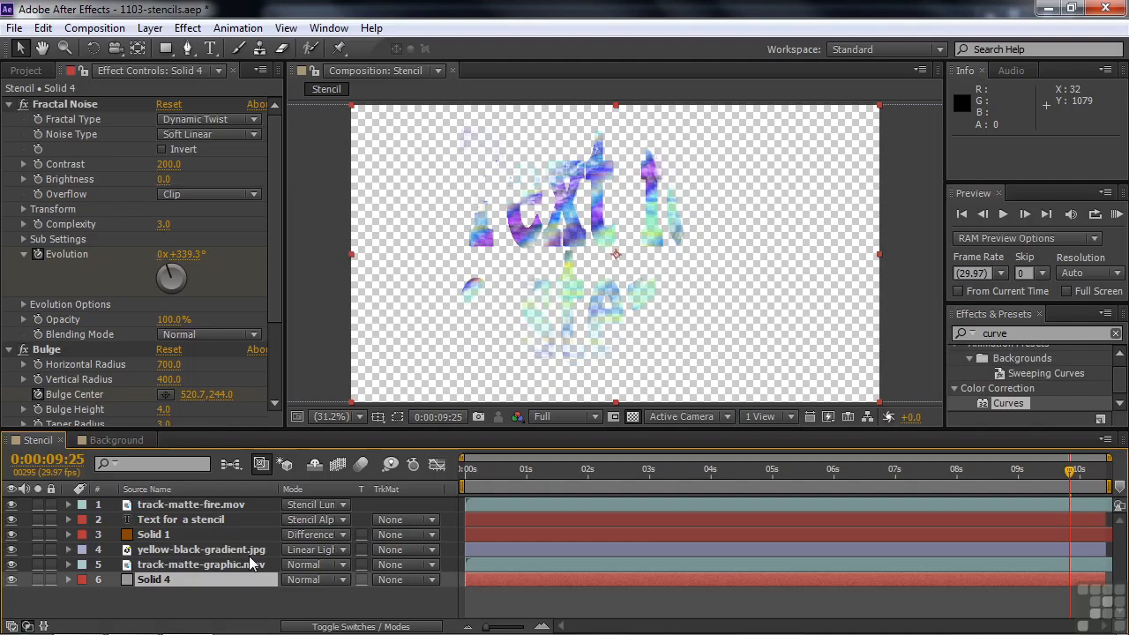
# Delete the pasted Solid 4 layer from the Stencil composition and hide the track-matte-fire.mov layer
pyautogui.click(152, 580)
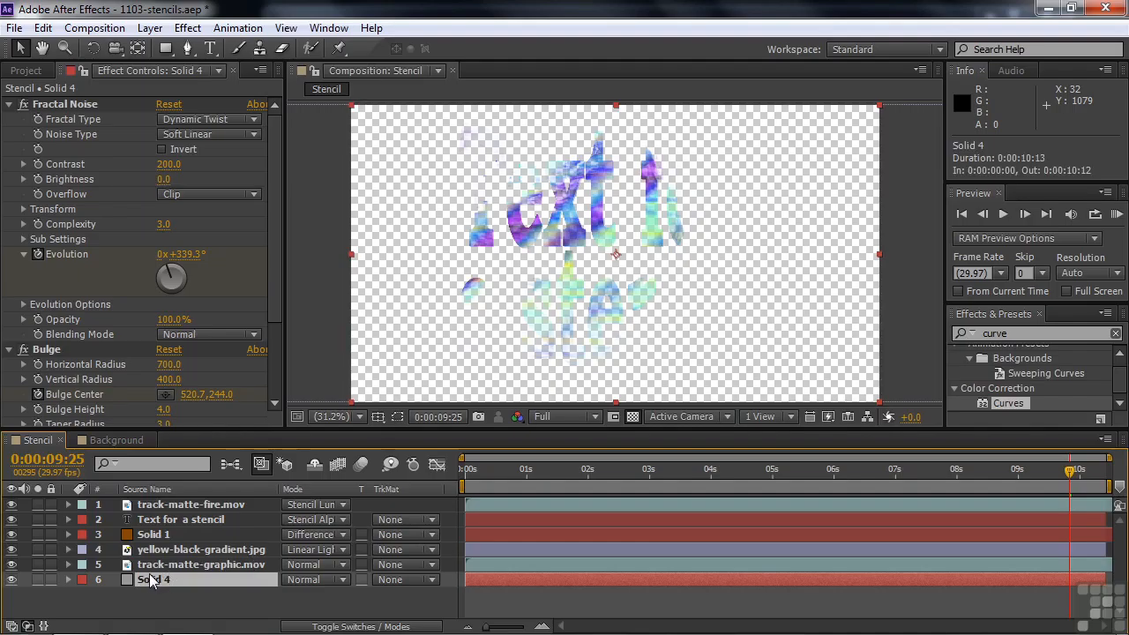
pyautogui.press('Delete')
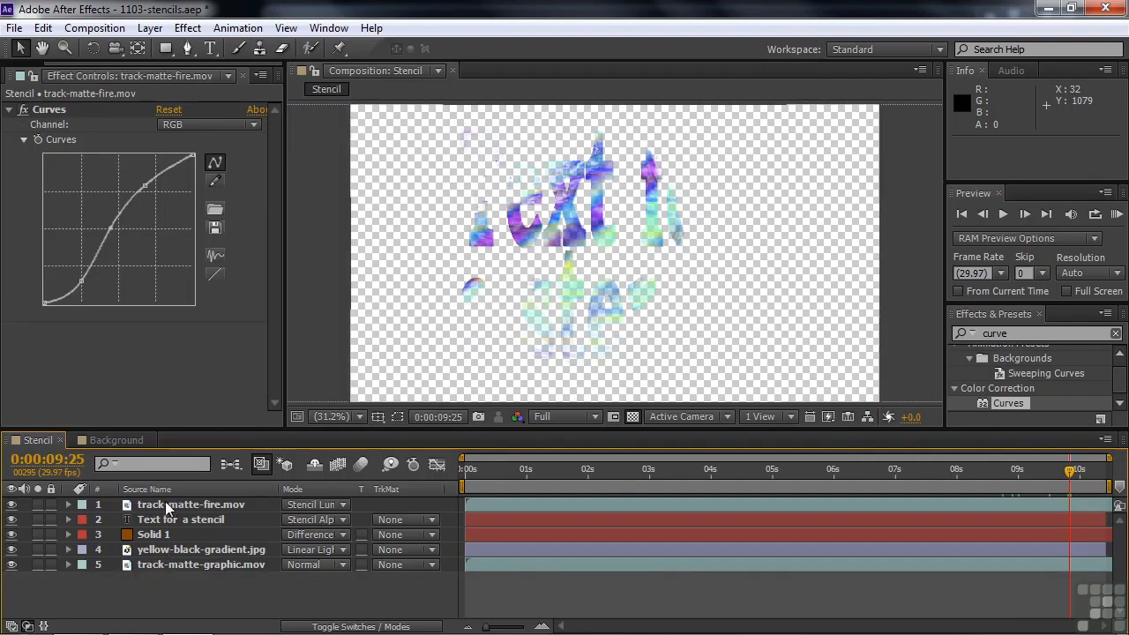
pyautogui.click(11, 504)
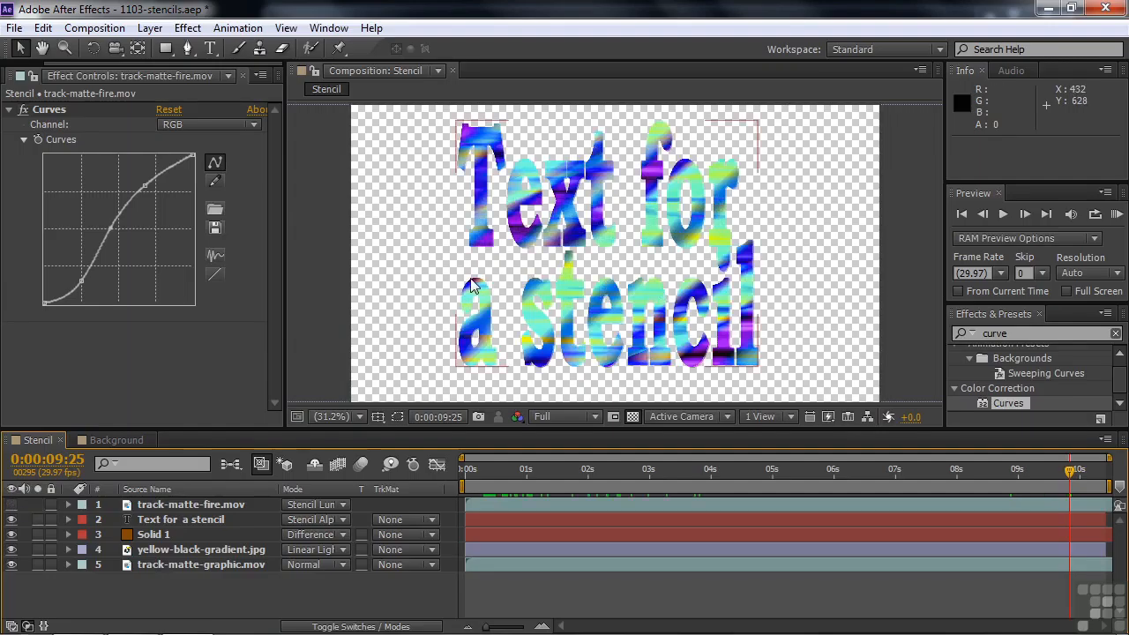
# Nest the Stencil composition in the Background composition as a layer above Solid 4
pyautogui.click(124, 439)
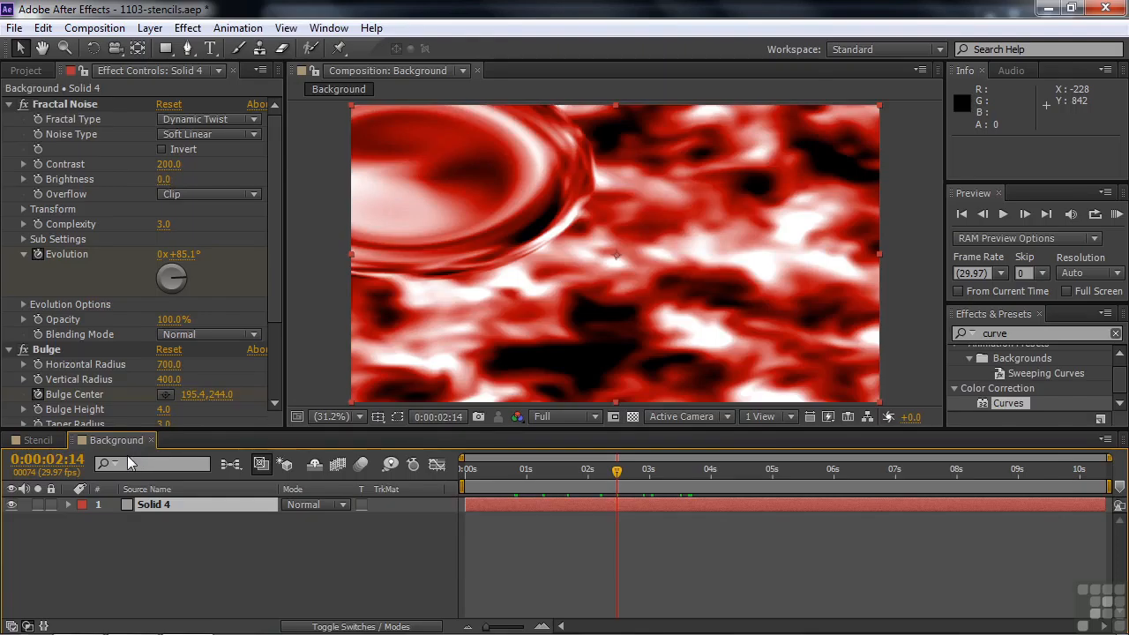
pyautogui.click(22, 73)
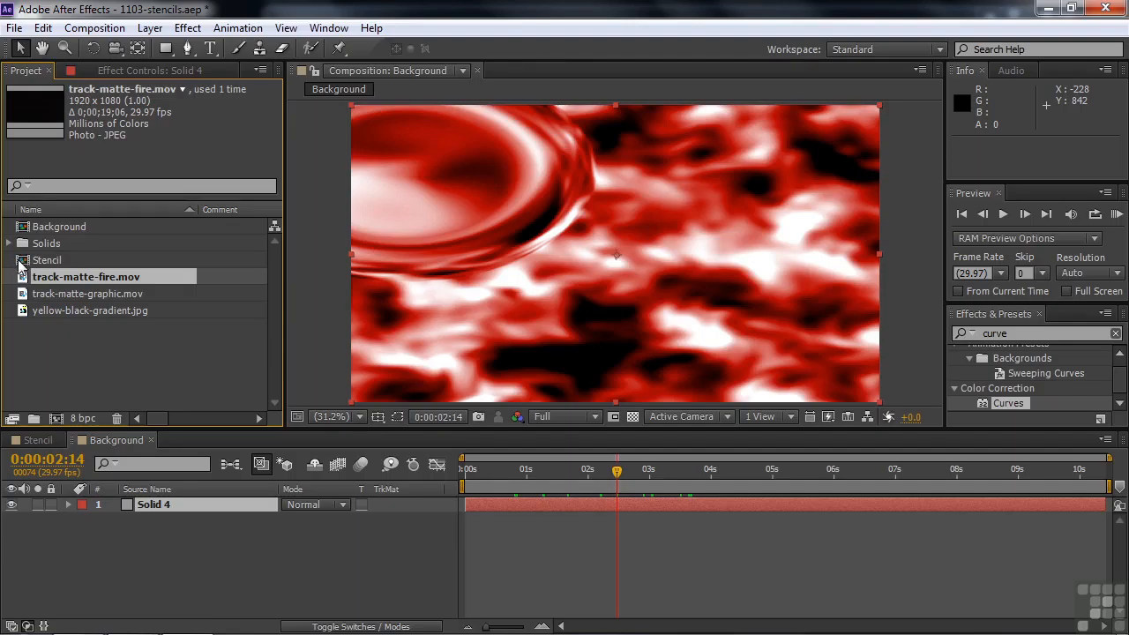
pyautogui.moveTo(31, 261); pyautogui.dragTo(60, 508)
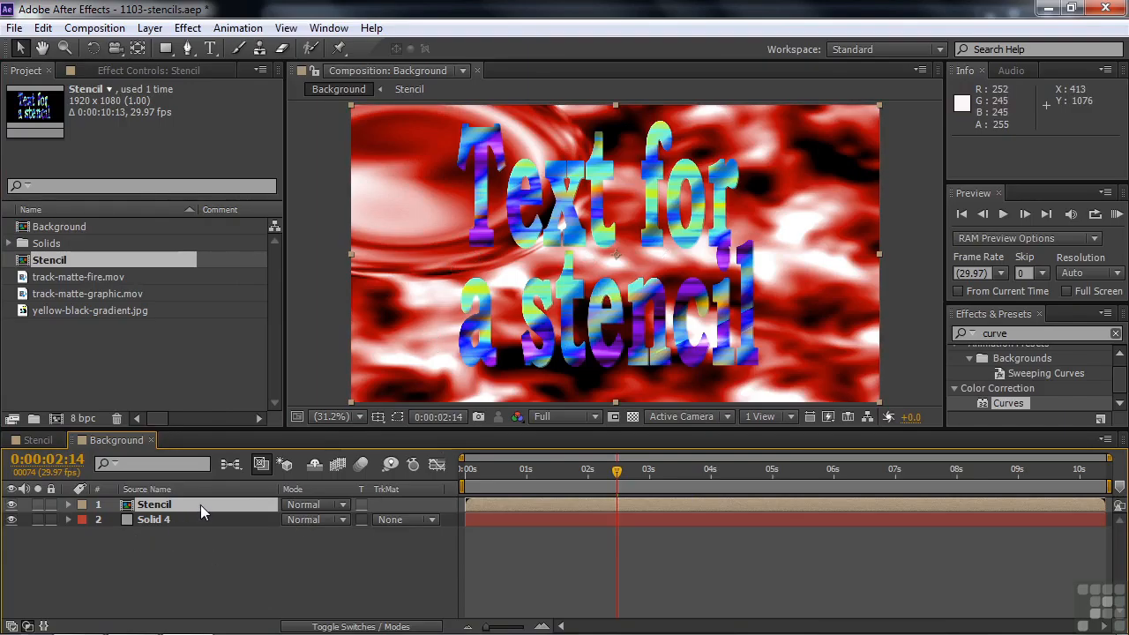
# Show the track-matte-fire.mov layer in the Stencil composition, move the current time to 0:00:09:06, and return to the Background composition
pyautogui.click(32, 440)
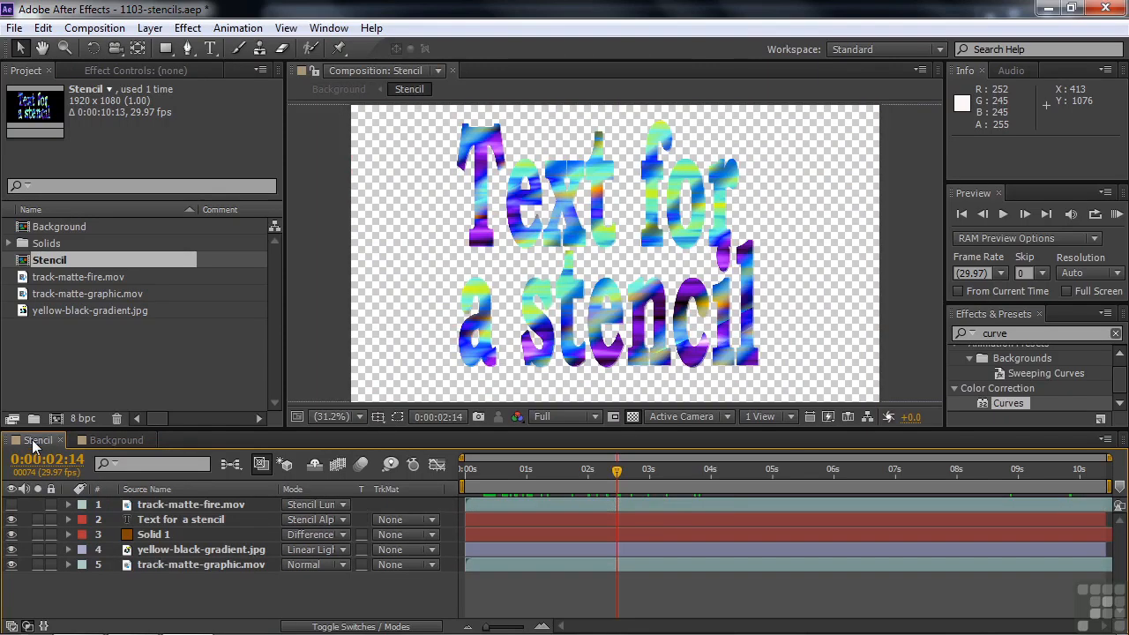
pyautogui.click(12, 505)
pyautogui.moveTo(617, 472); pyautogui.dragTo(1040, 469)
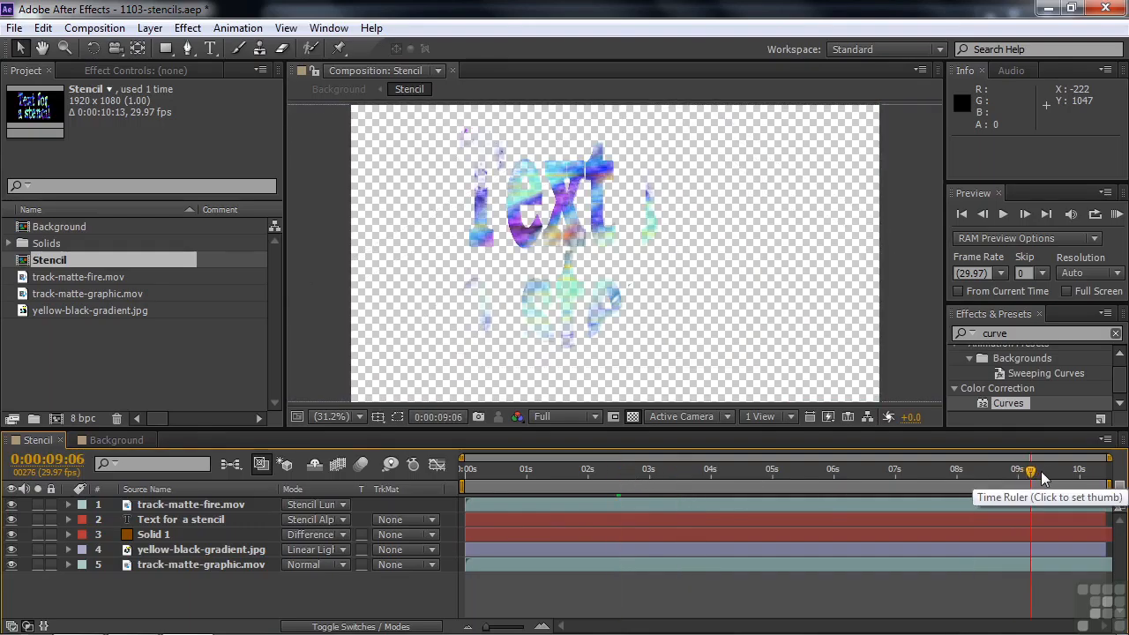
pyautogui.click(115, 441)
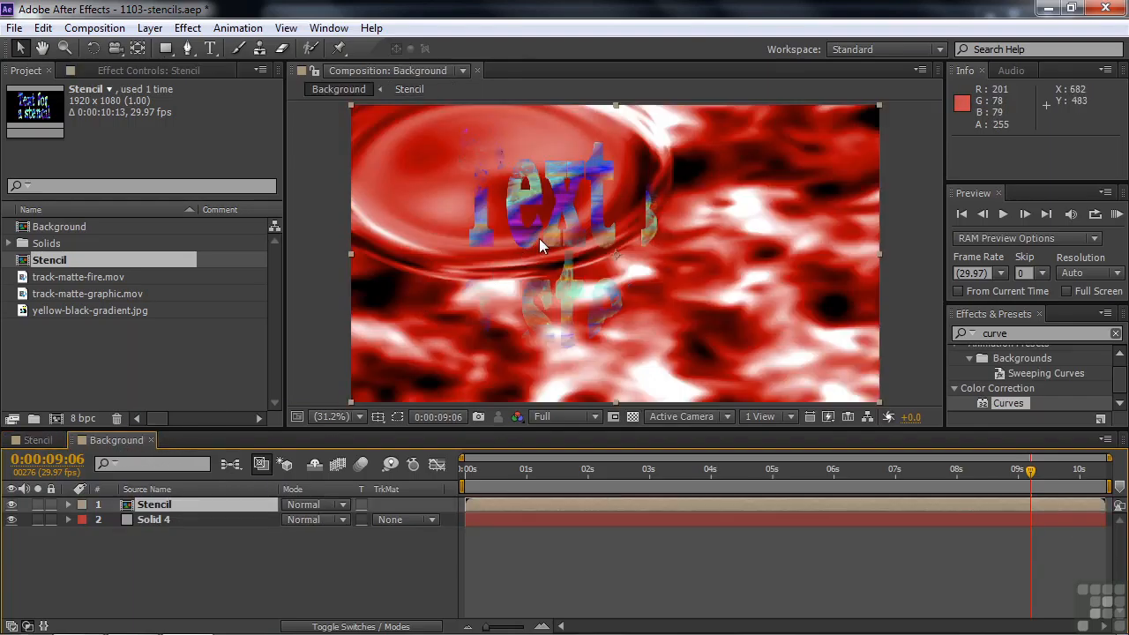